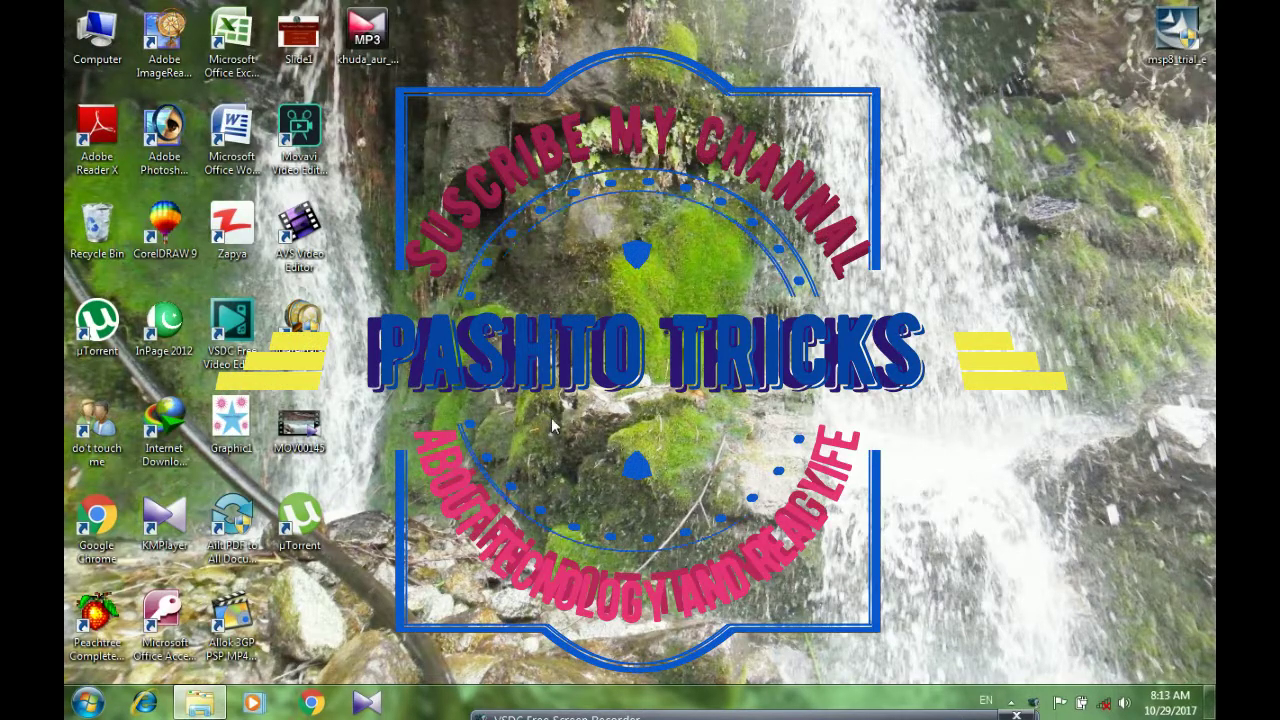
{"action": "right_click", "coordinate": [543, 184]}
{"action": "left_click", "coordinate": [585, 206]}
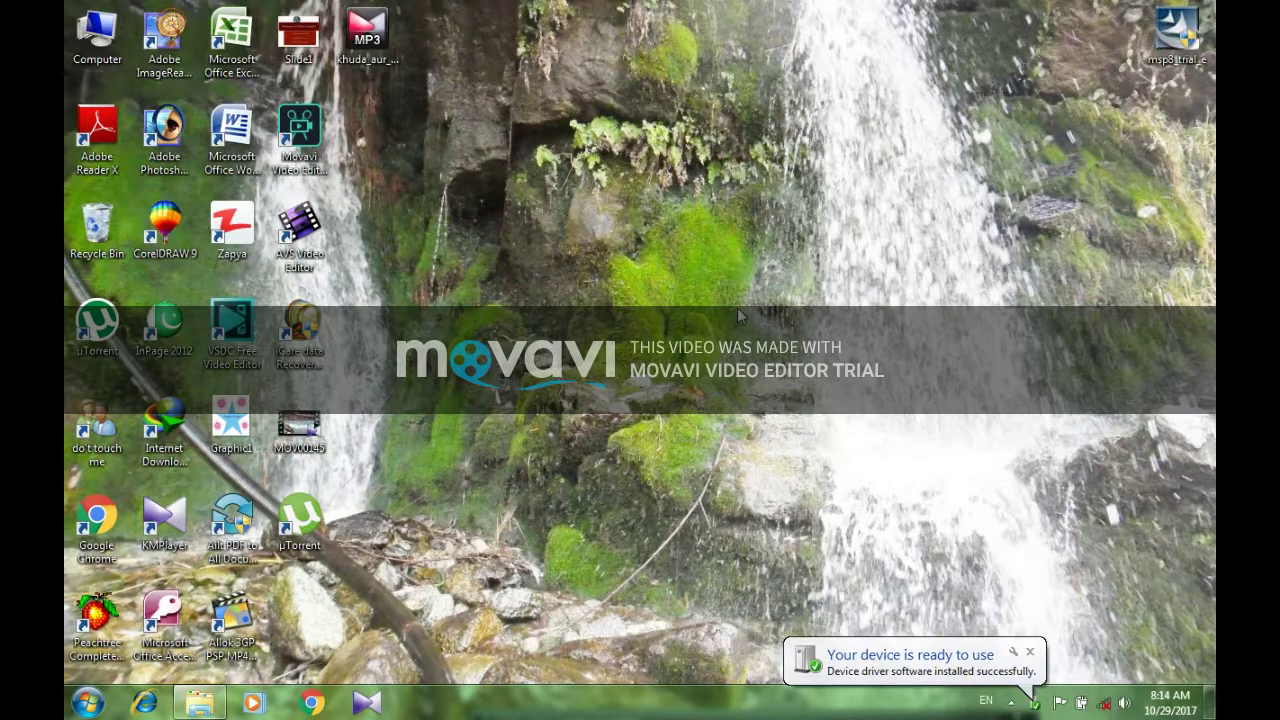
View the drives in Computer and dismiss the AutoPlay window for Removable Disk (G:)
{"action": "double_click", "coordinate": [97, 35]}
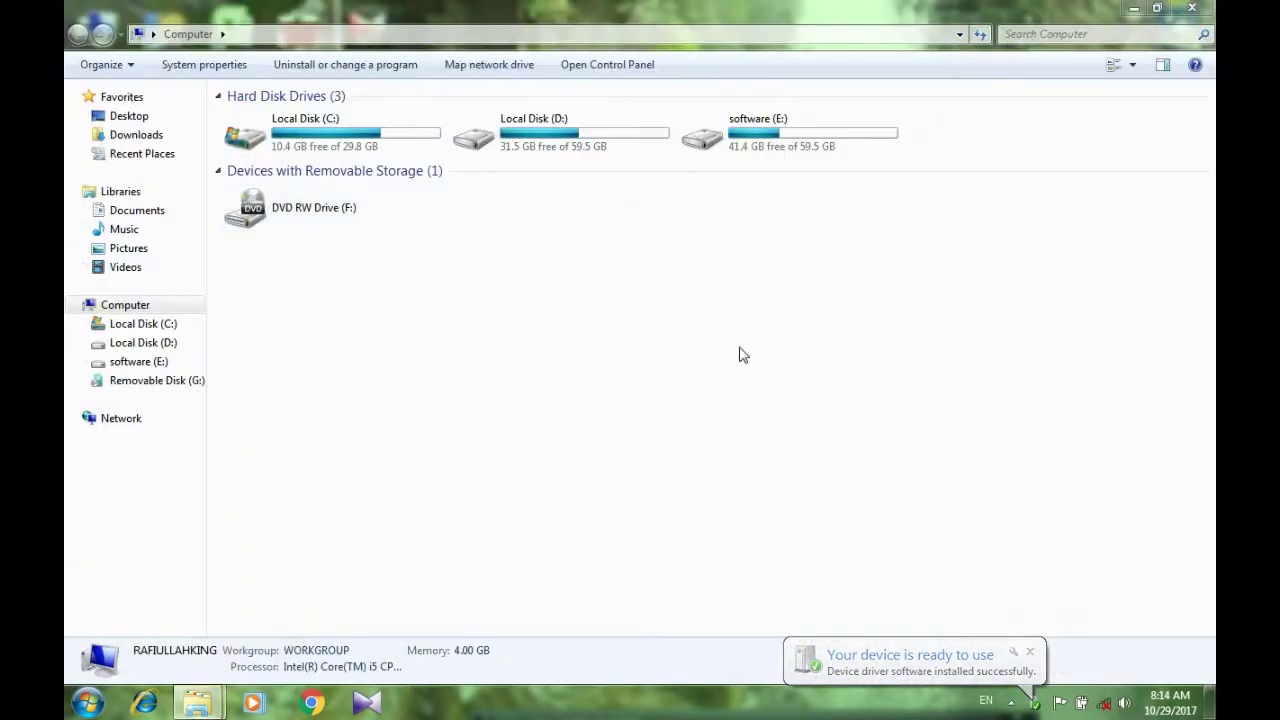
{"action": "left_click", "coordinate": [1181, 12]}
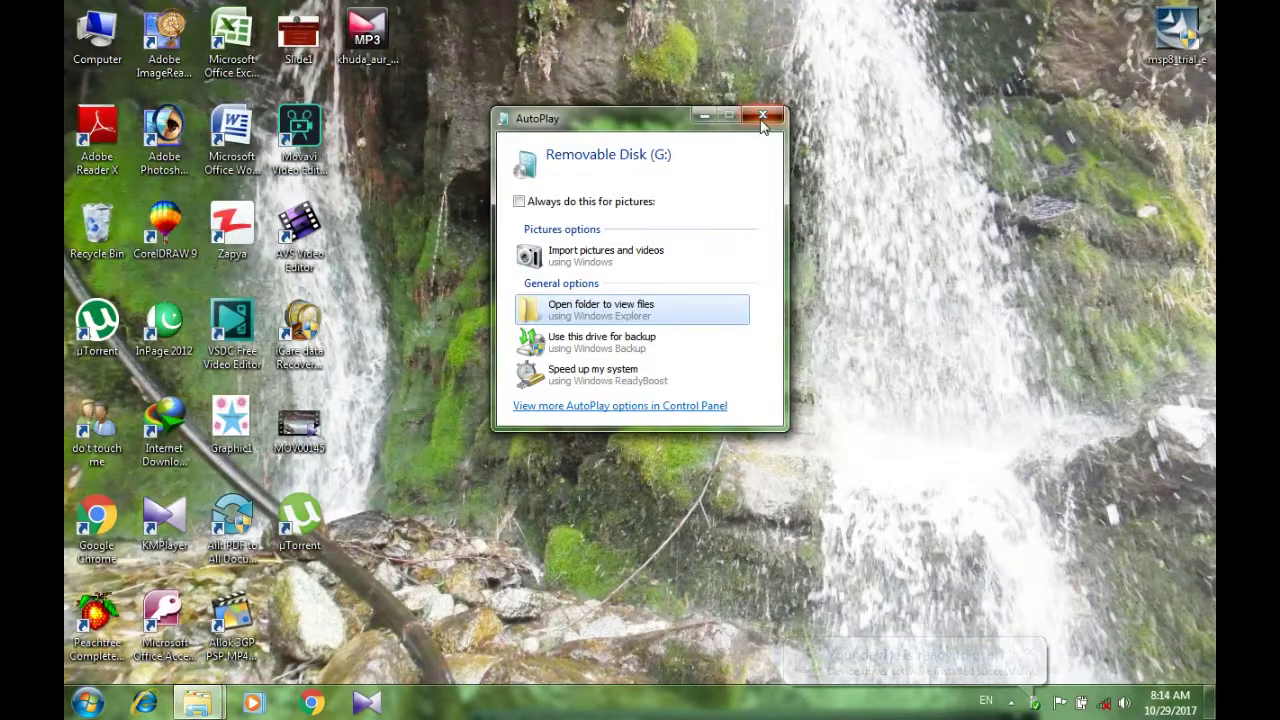
{"action": "left_click", "coordinate": [763, 116]}
{"action": "left_click", "coordinate": [88, 703]}
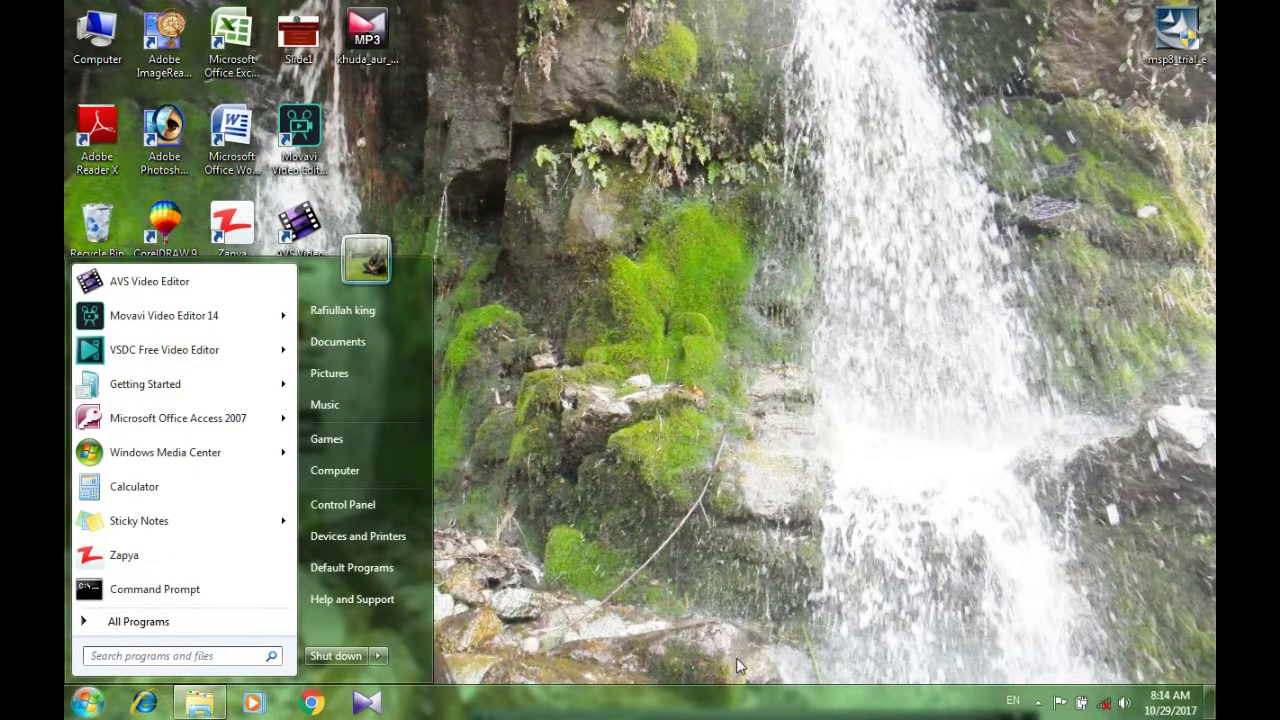
{"action": "type", "text": "cmd"}
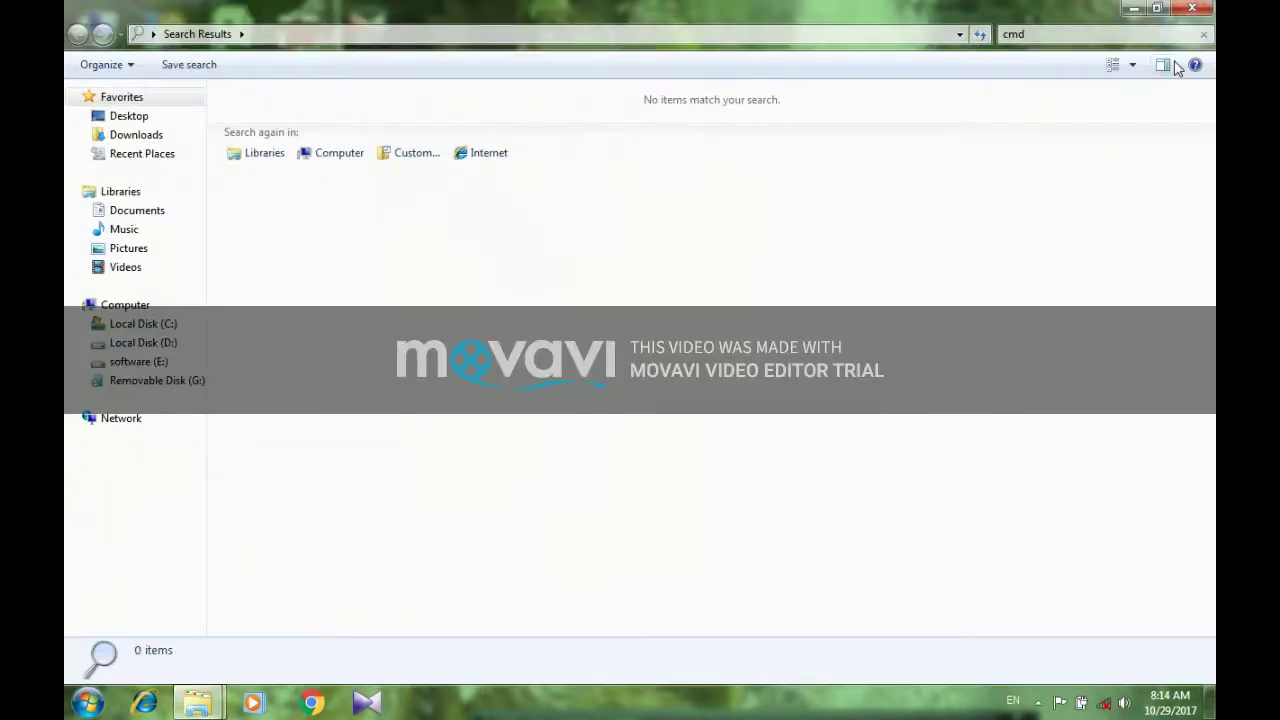
{"action": "left_click", "coordinate": [1192, 8]}
Open the command prompt by searching for cmd and start the diskpart utility
{"action": "left_click", "coordinate": [69, 711]}
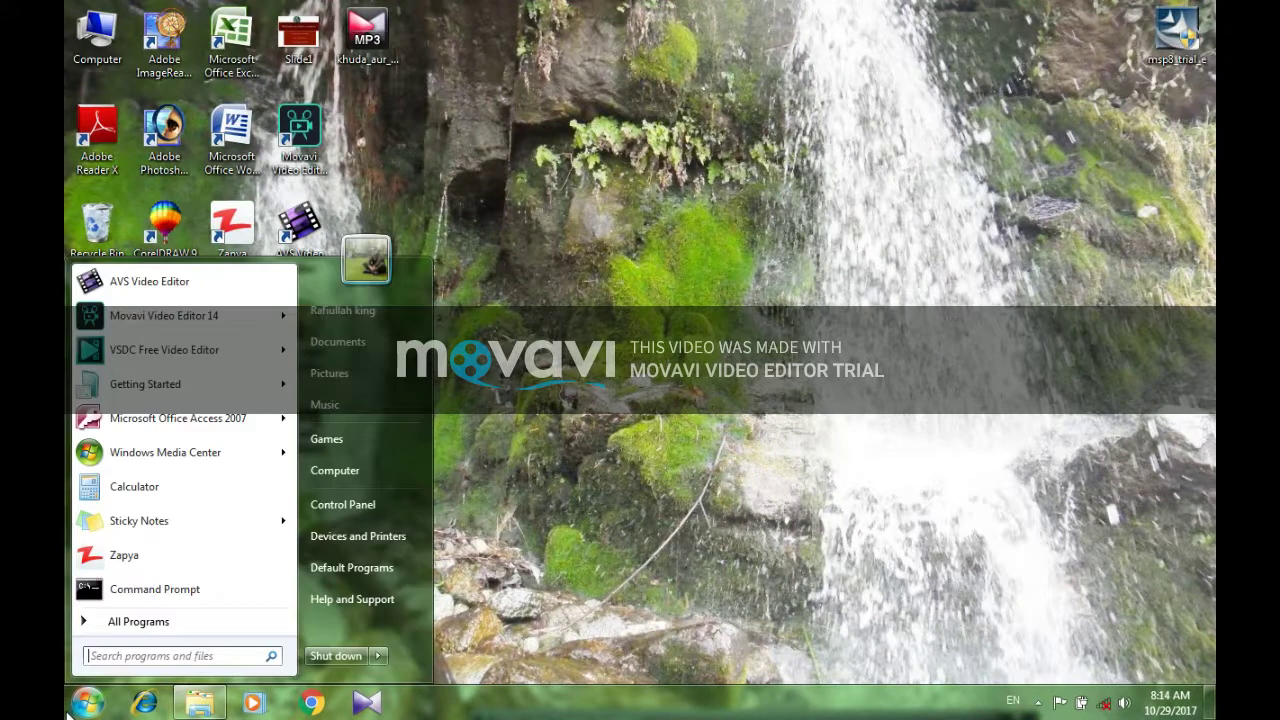
{"action": "type", "text": "cmd"}
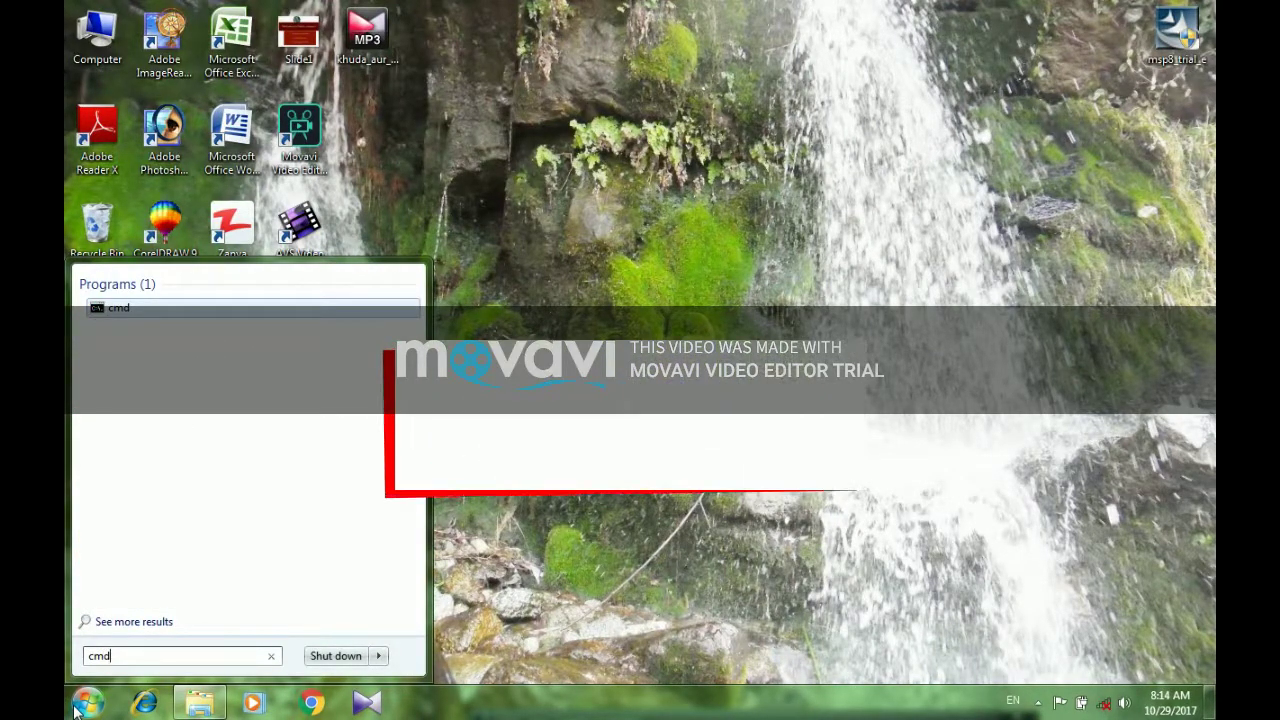
{"action": "key", "text": "Return"}
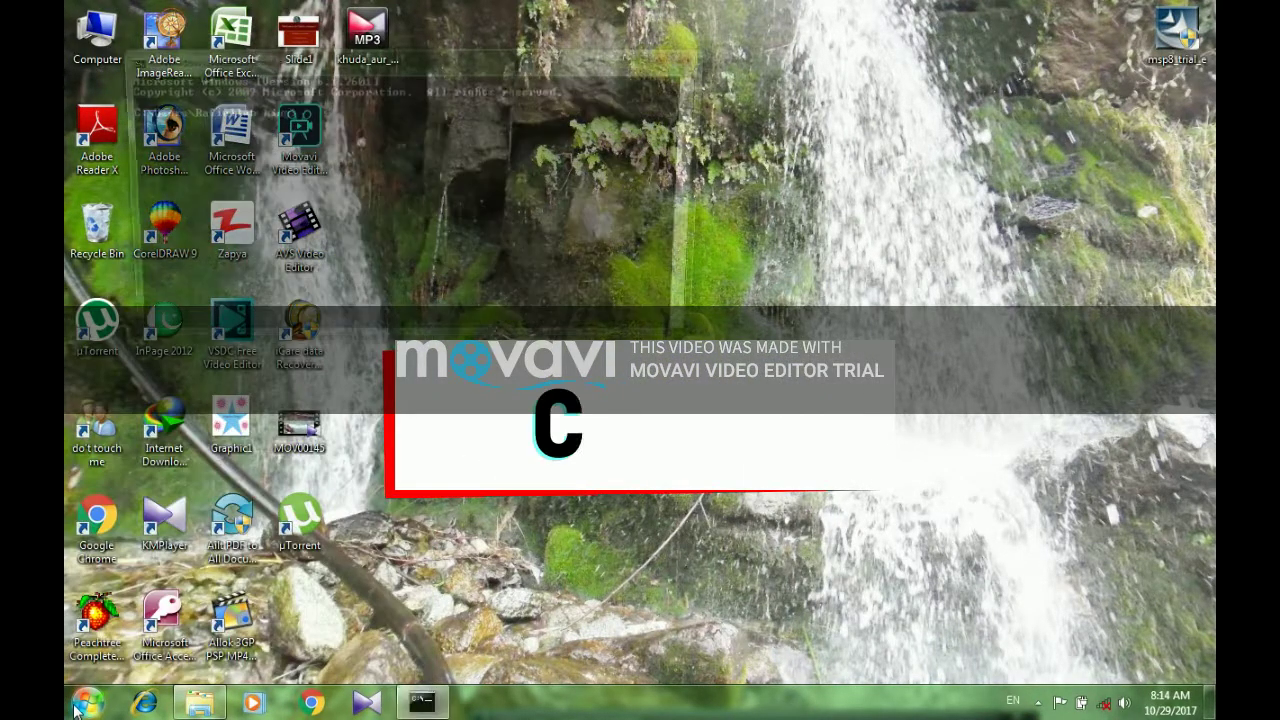
{"action": "type", "text": "d"}
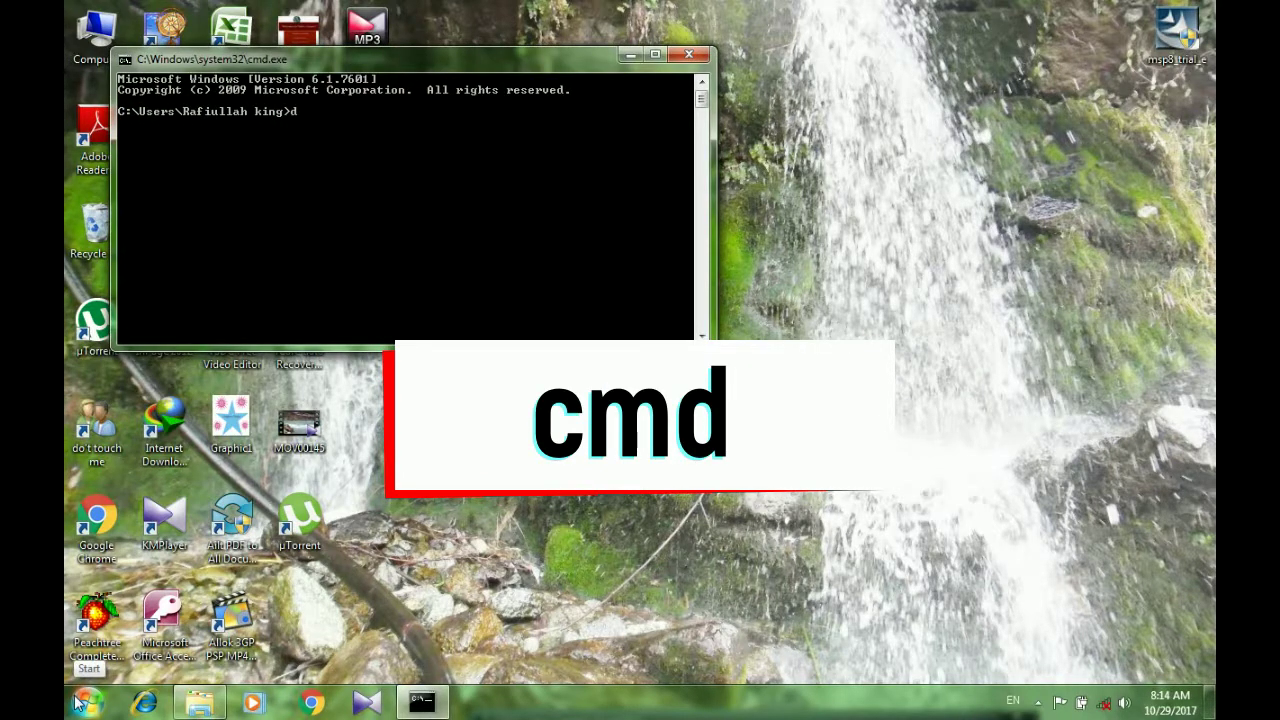
{"action": "type", "text": "iskpart"}
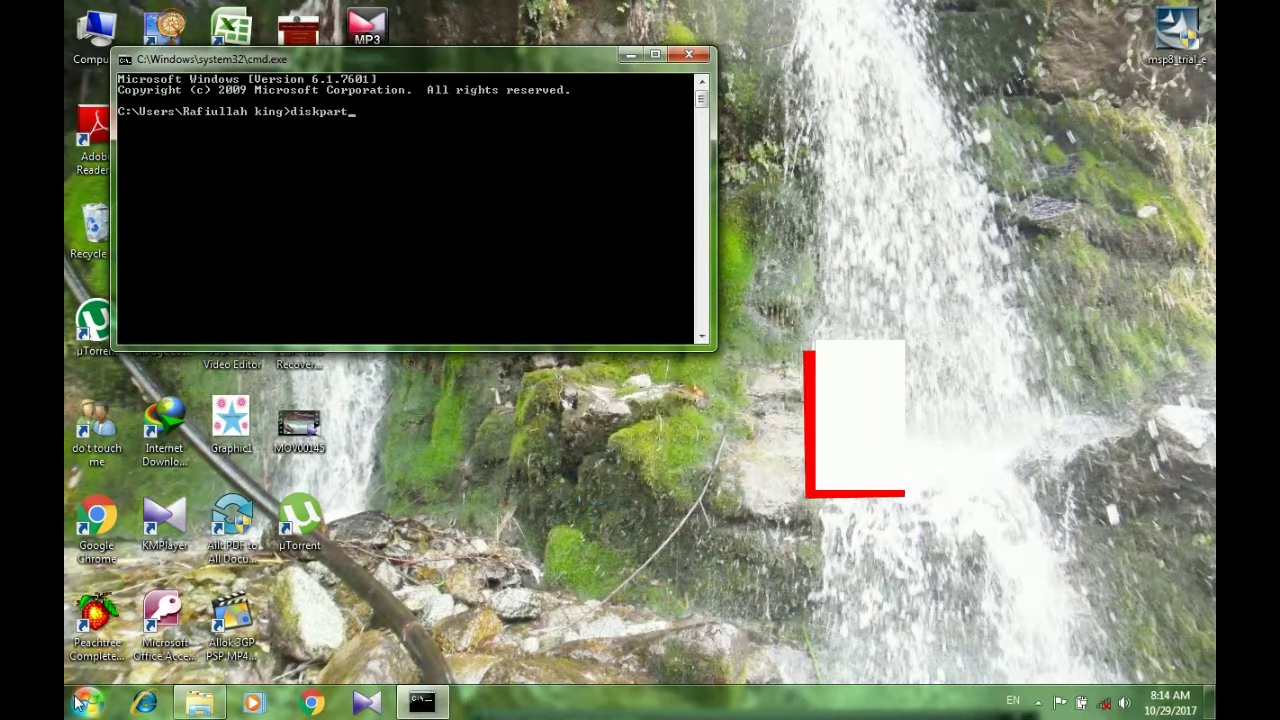
{"action": "key", "text": "Return"}
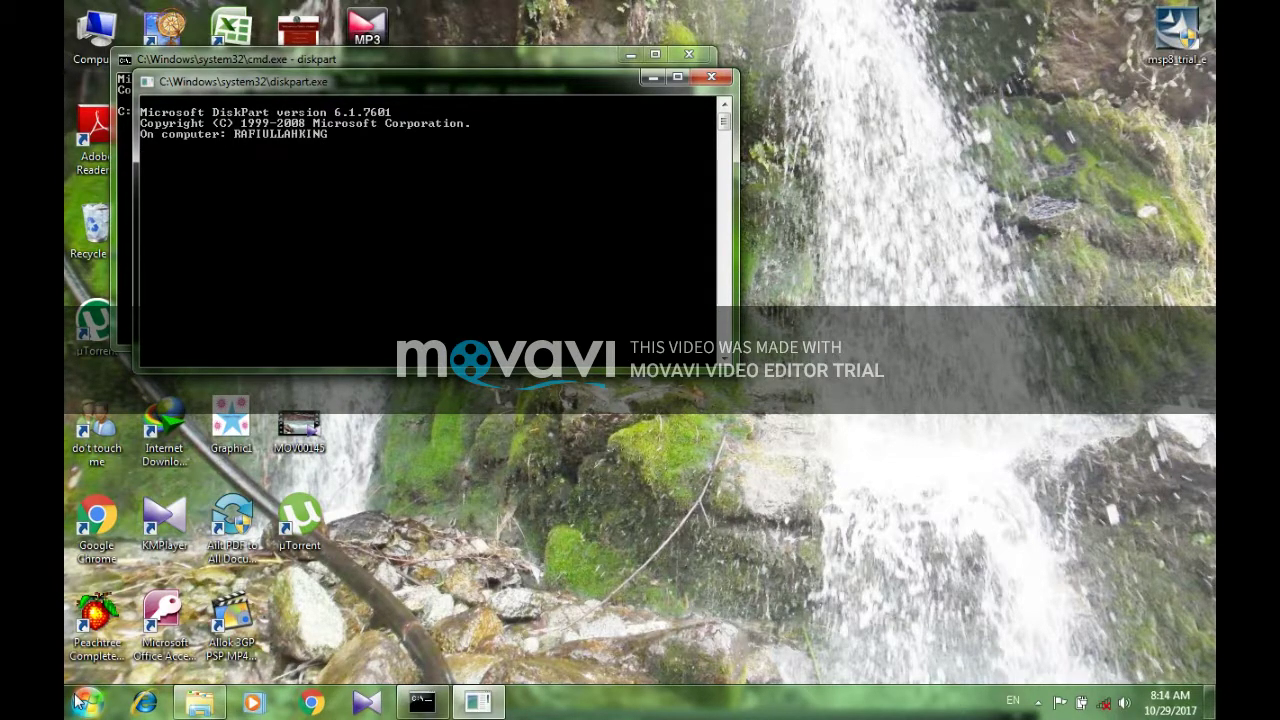
List the disks in DiskPart and select disk 1, the 14 GB USB drive
{"action": "type", "text": "list disk"}
{"action": "key", "text": "Return"}
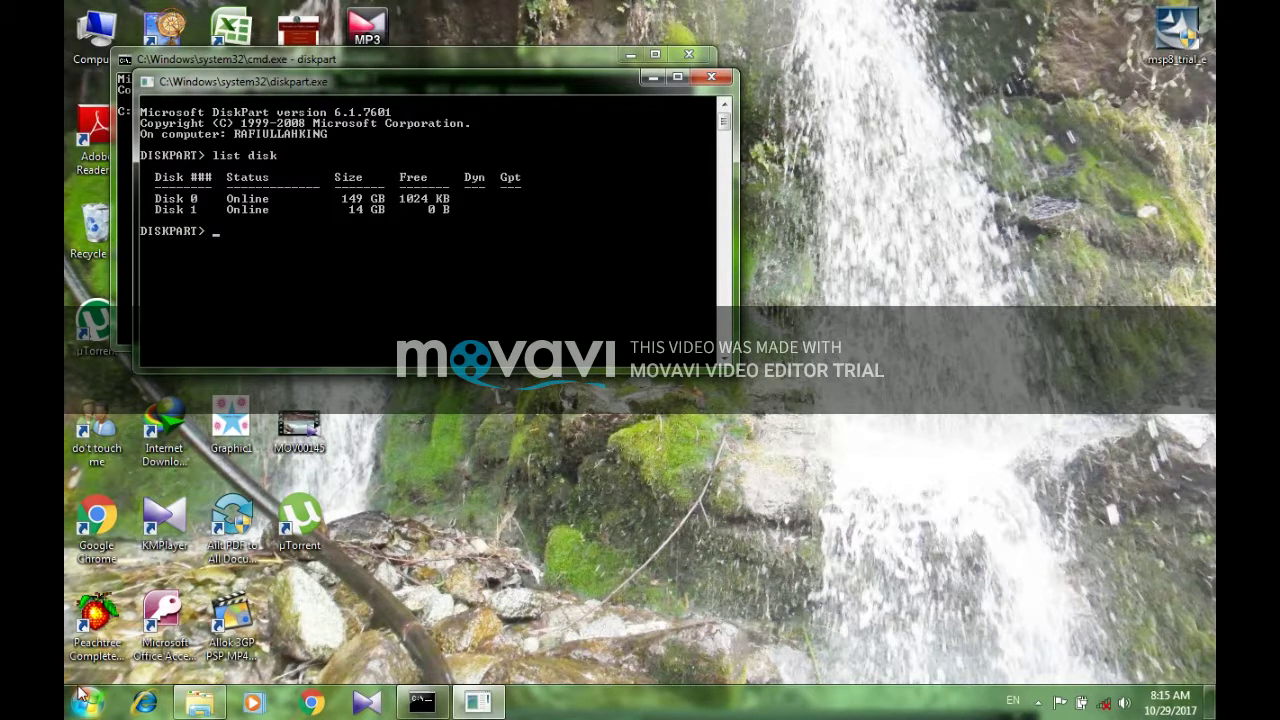
{"action": "type", "text": "se"}
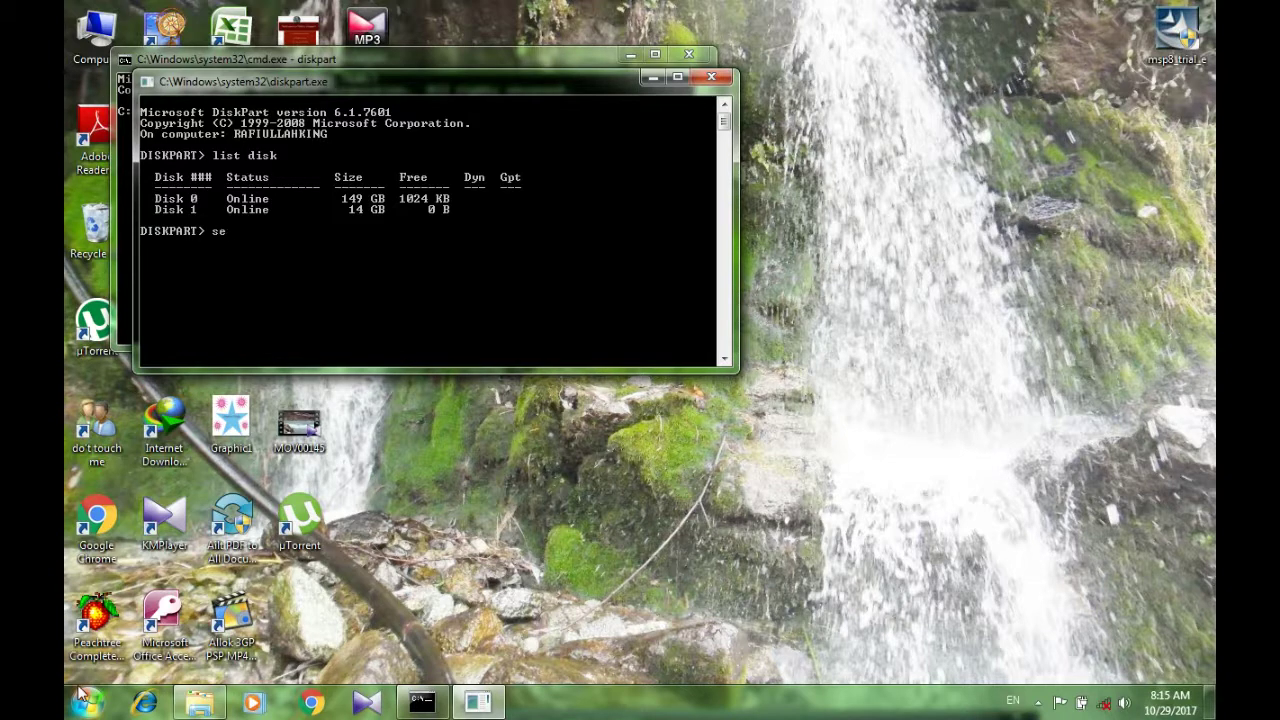
{"action": "type", "text": "lect disj"}
{"action": "key", "text": "BackSpace"}
{"action": "type", "text": "k"}
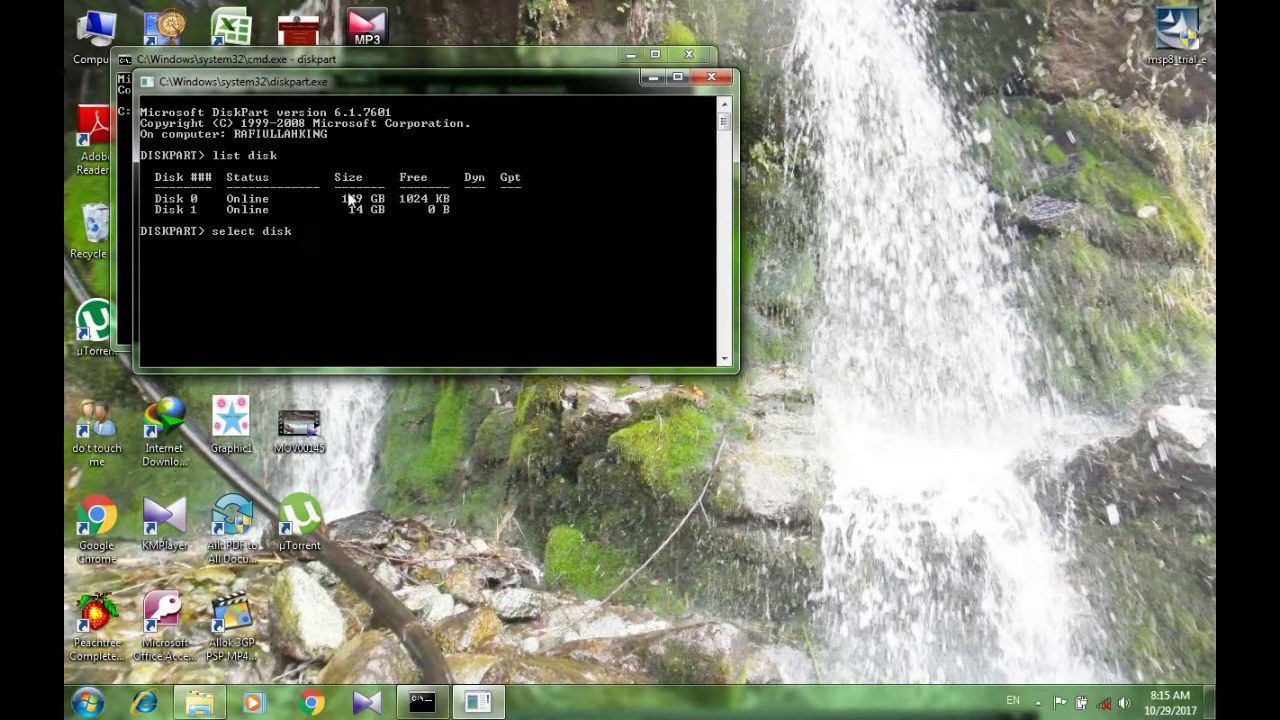
{"action": "type", "text": "1"}
{"action": "key", "text": "Return"}
Clean the selected disk and create a primary partition on it
{"action": "type", "text": "clean"}
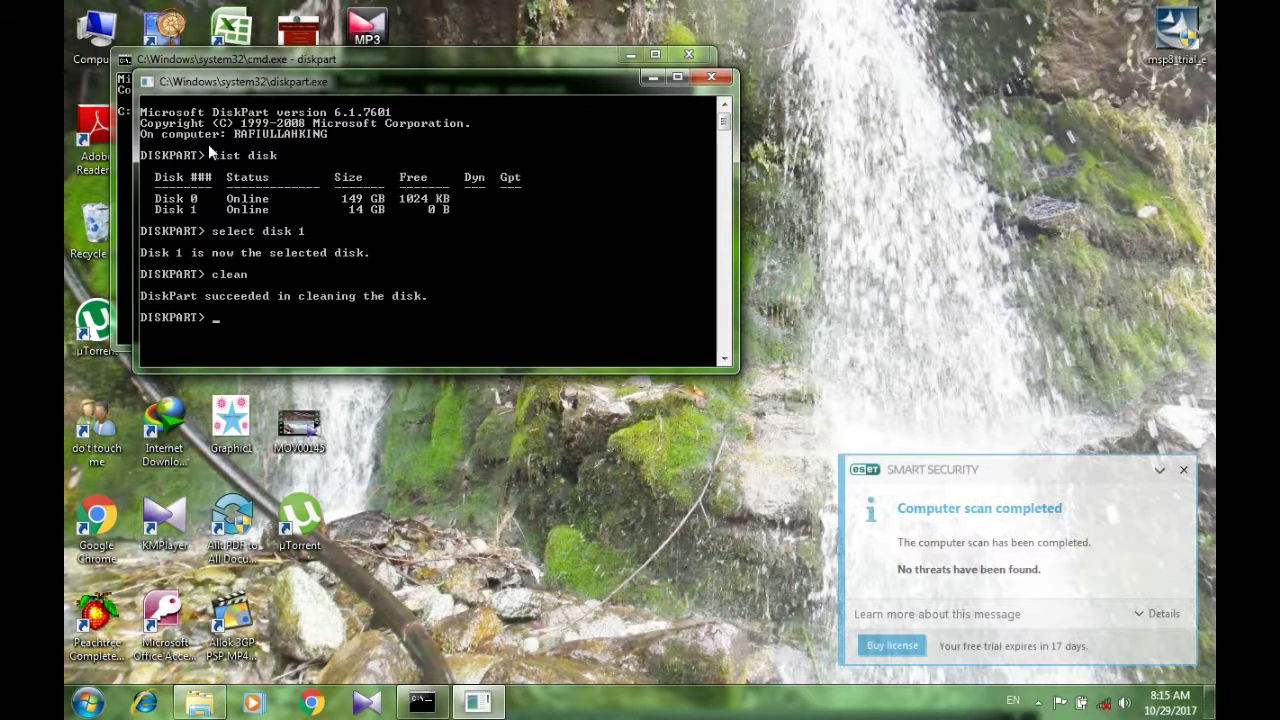
{"action": "type", "text": "create p"}
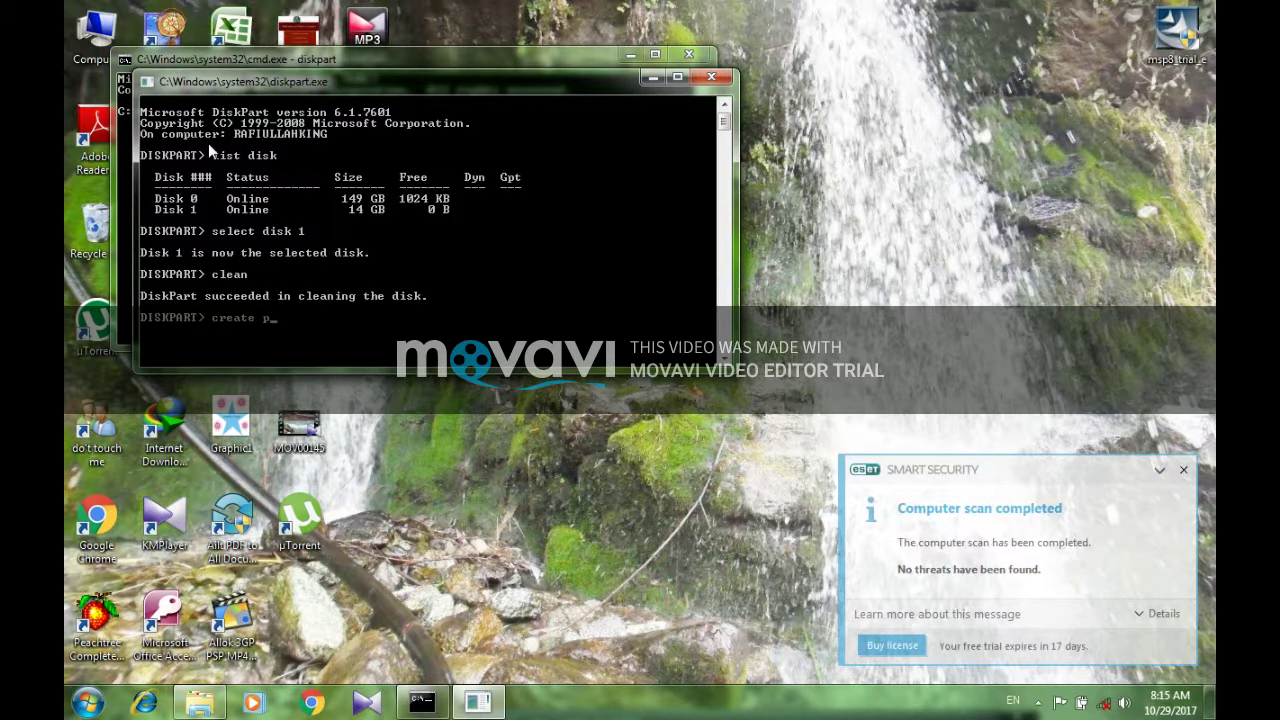
{"action": "type", "text": "artition "}
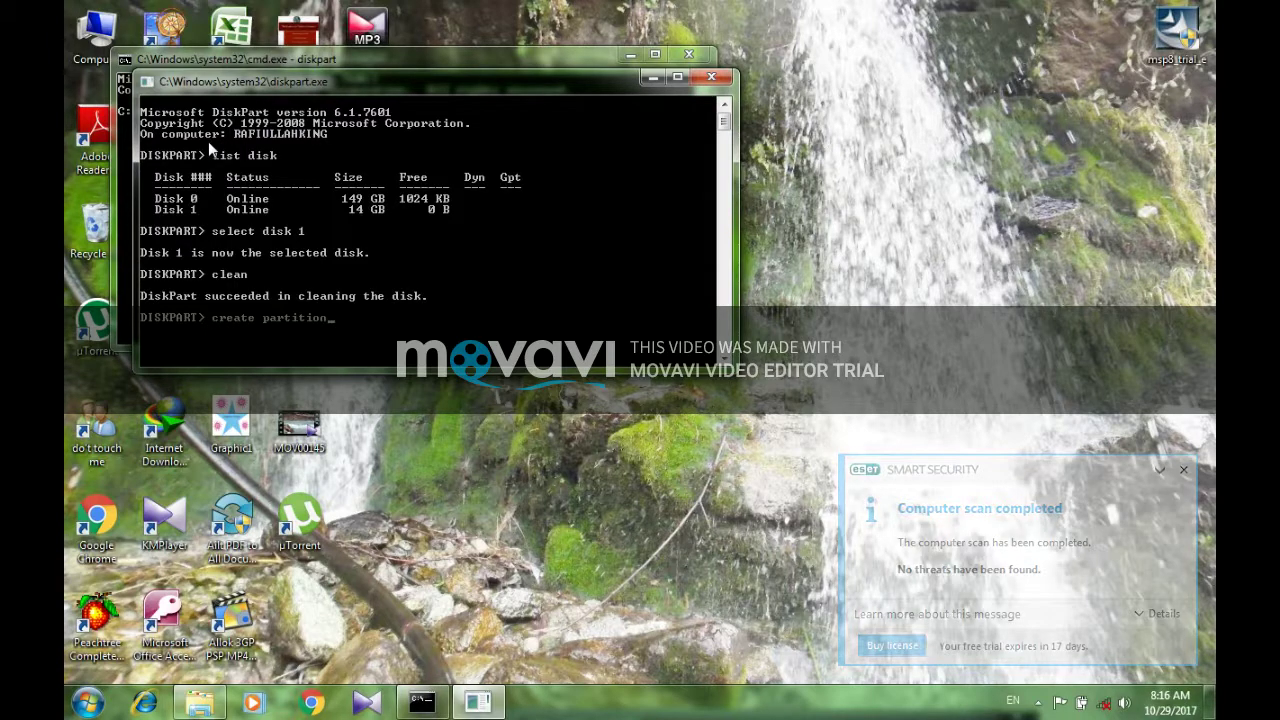
{"action": "type", "text": "p"}
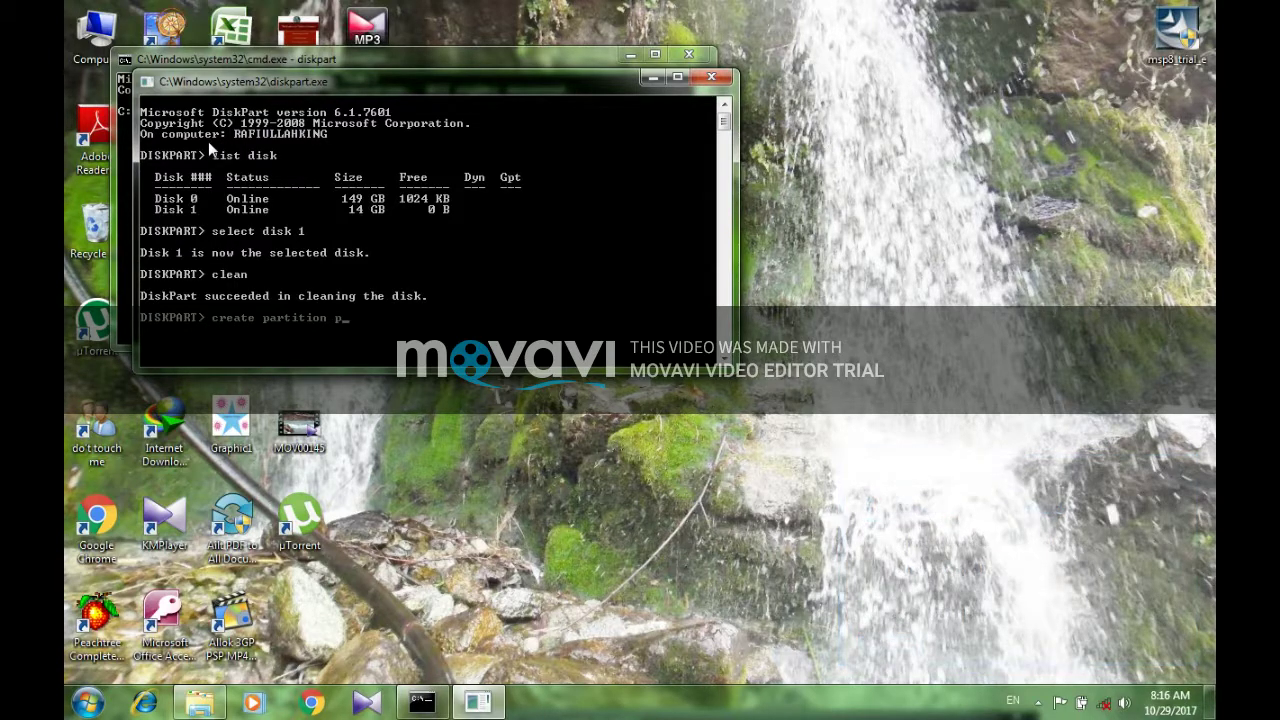
{"action": "type", "text": "rimary"}
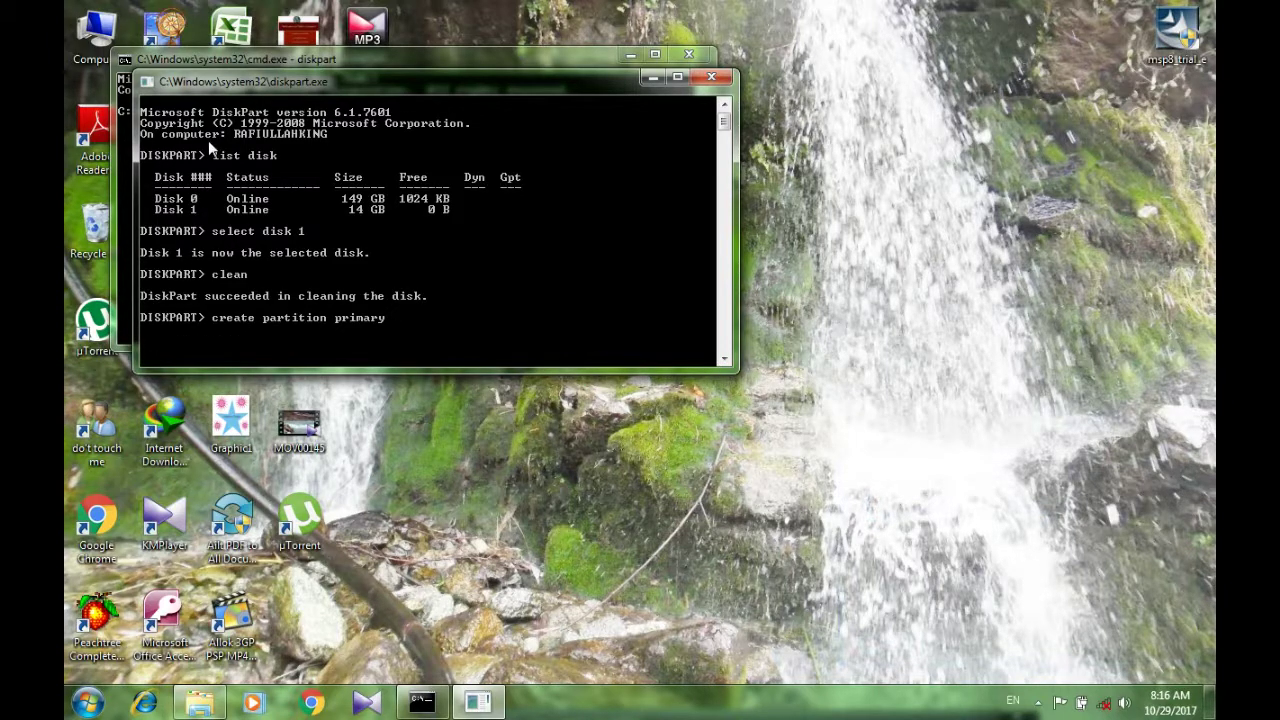
{"action": "key", "text": "Return"}
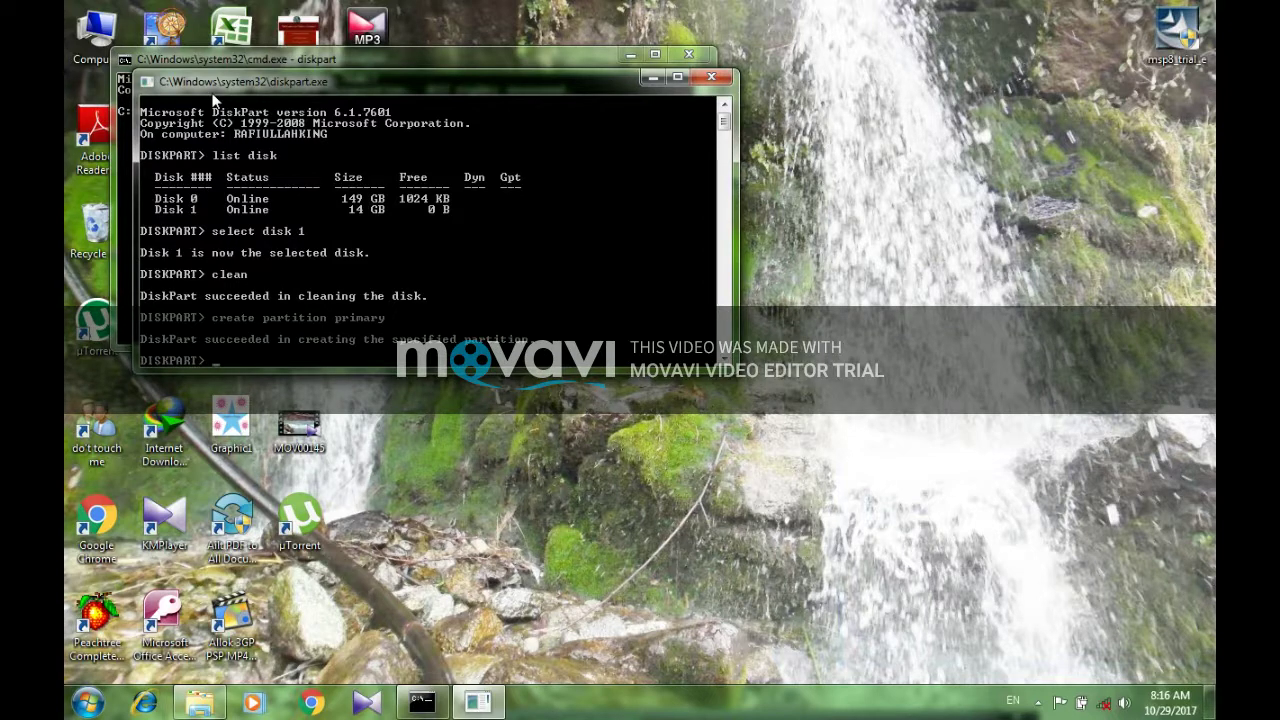
Mark the new primary partition as active and select partition 1
{"action": "type", "text": "act"}
{"action": "type", "text": "v"}
{"action": "type", "text": "ive"}
{"action": "key", "text": "Return"}
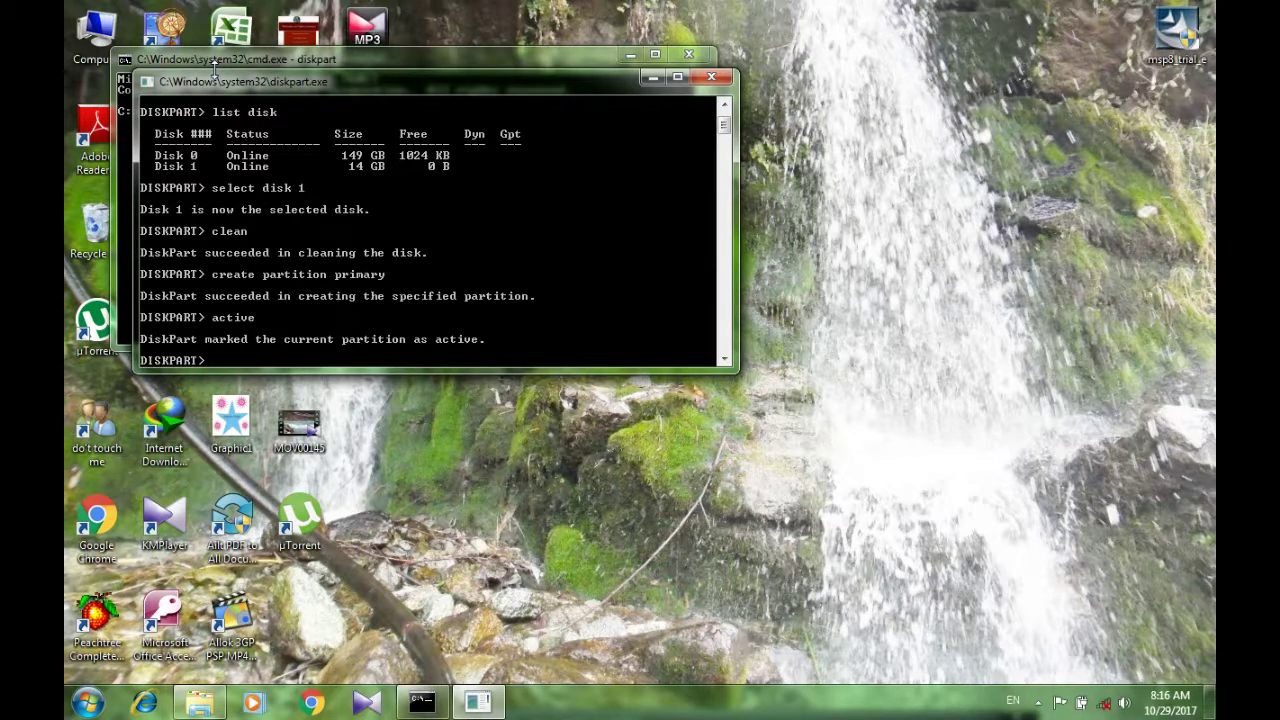
{"action": "type", "text": "select par"}
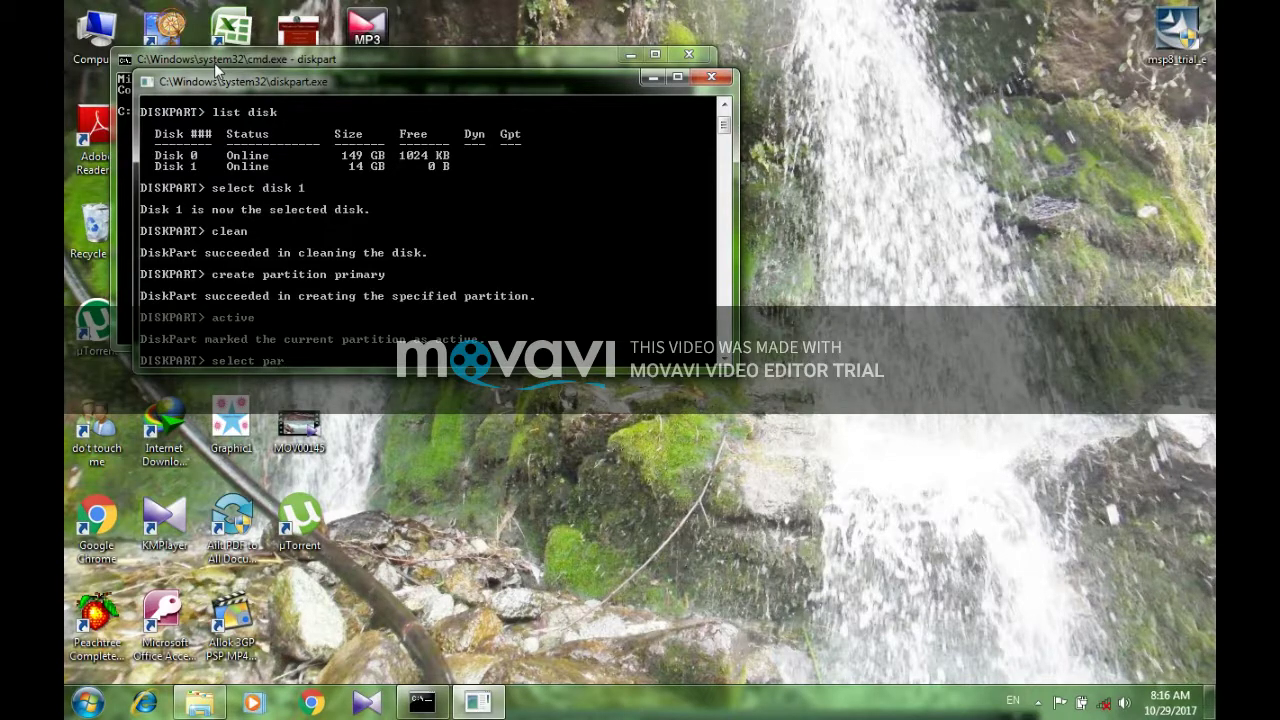
{"action": "type", "text": "tition 1"}
{"action": "key", "text": "Return"}
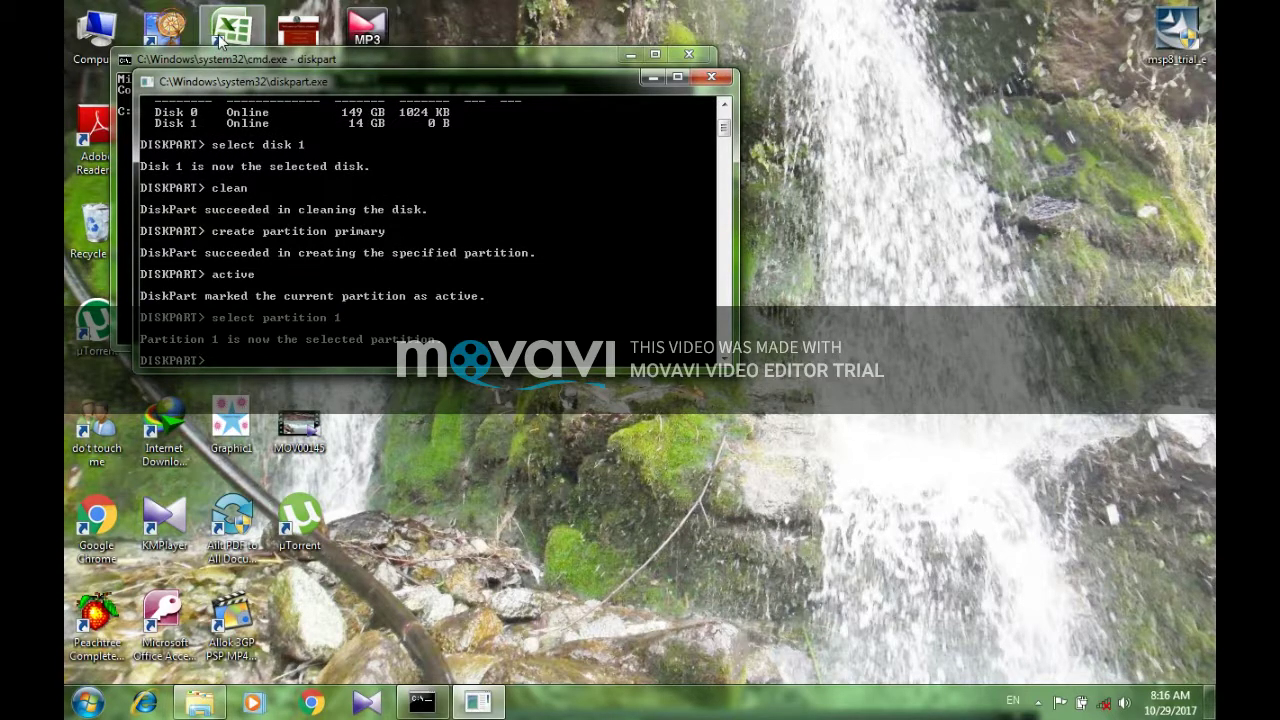
Quick-format the selected partition with the FAT32 file system using format fs=fat32 quick
{"action": "type", "text": "fo"}
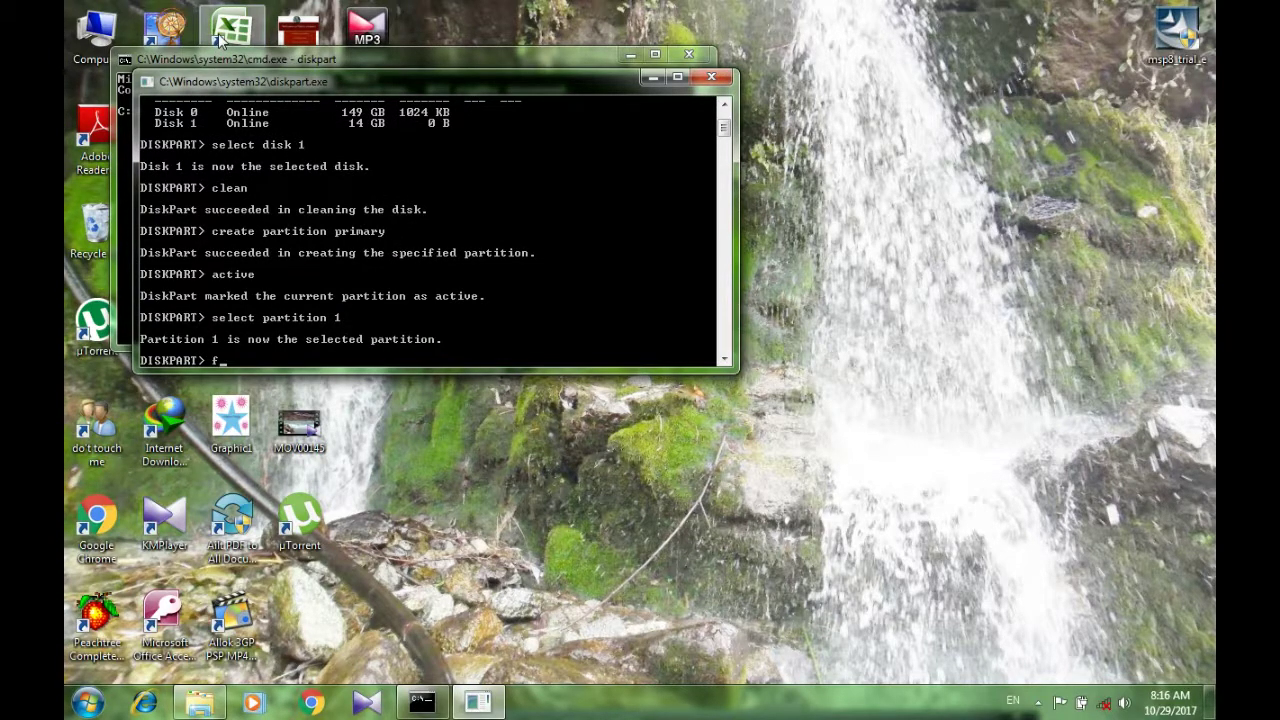
{"action": "type", "text": "rmat fs=fat32"}
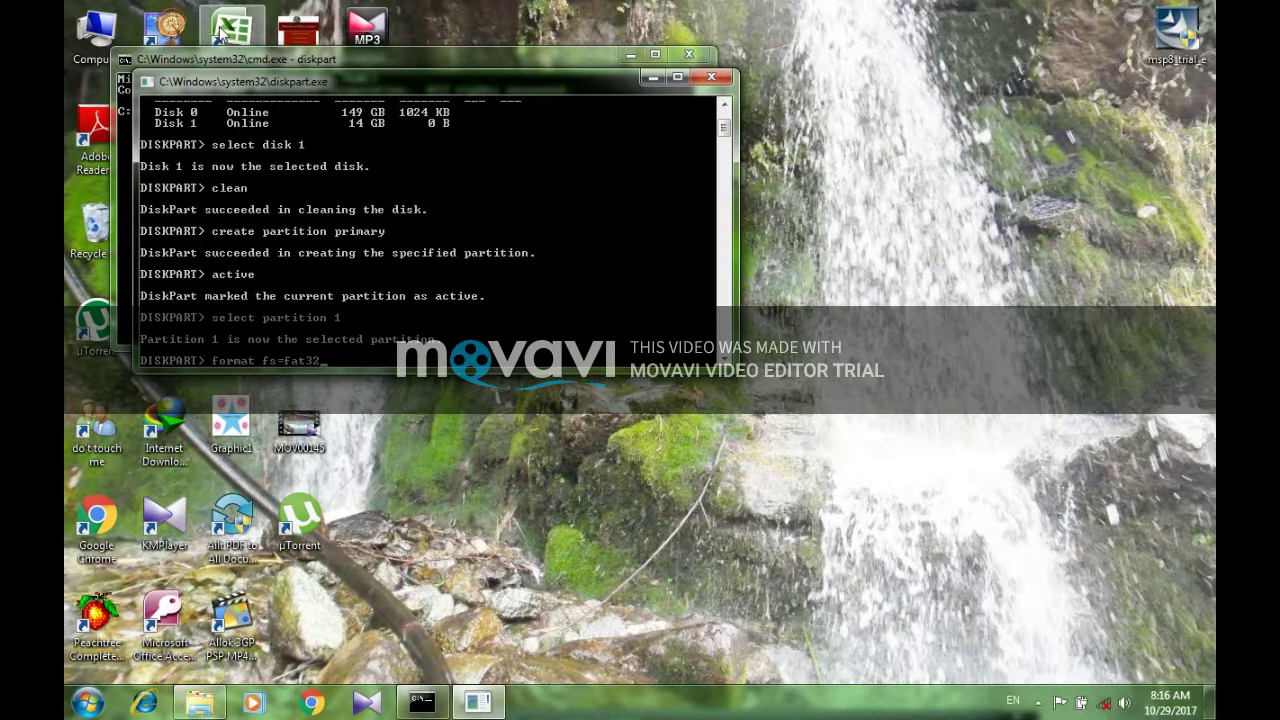
{"action": "type", "text": " quick"}
{"action": "key", "text": "Return"}
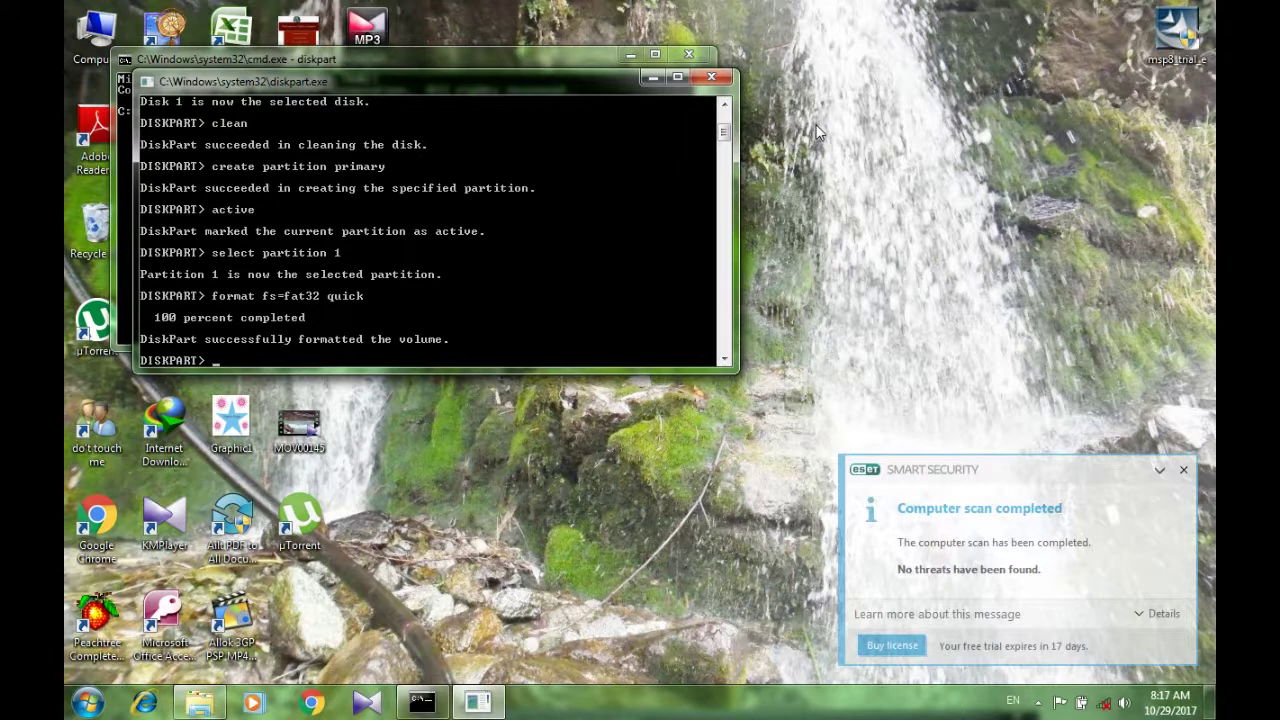
Assign a drive letter to the formatted volume with the assign command
{"action": "type", "text": "s"}
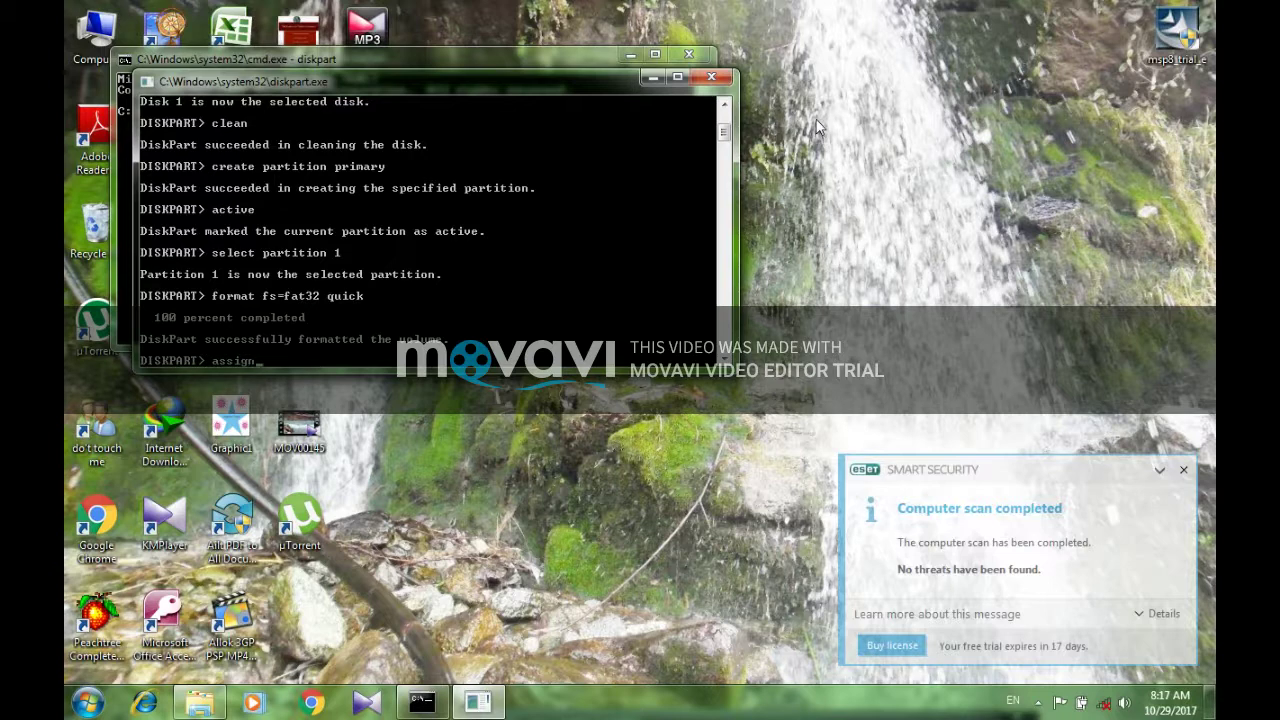
{"action": "type", "text": "sign"}
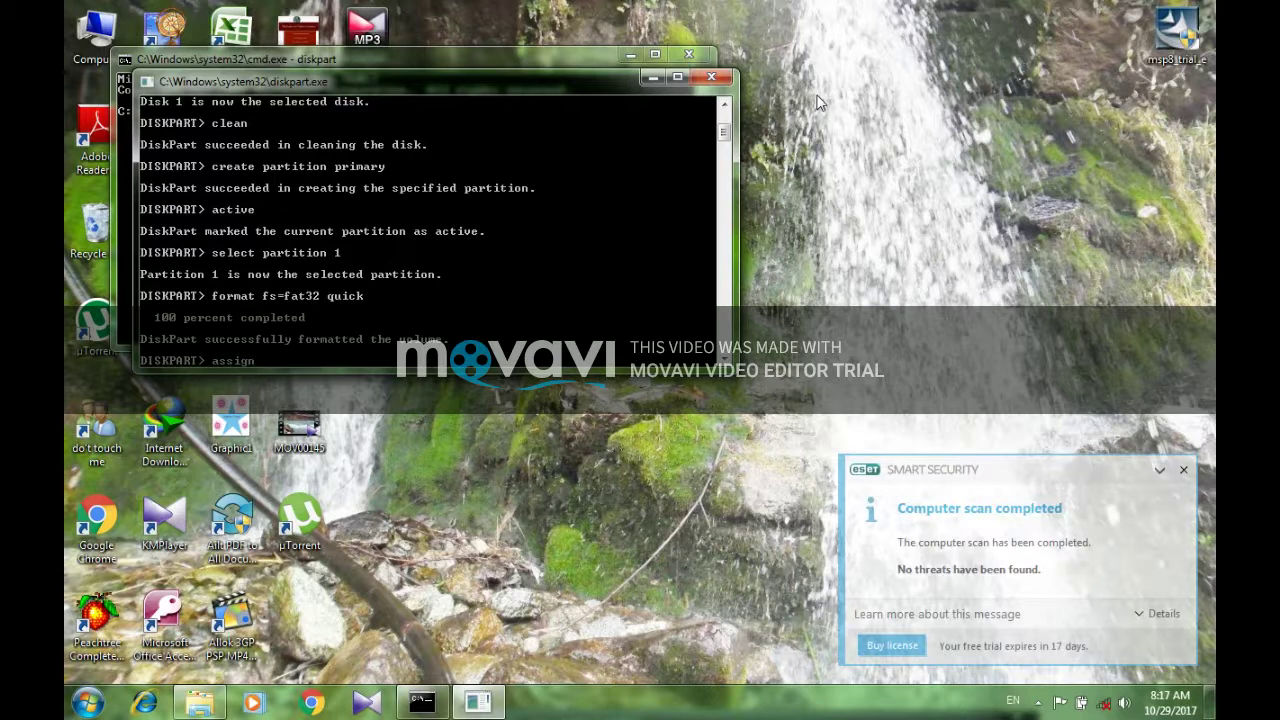
{"action": "key", "text": "Return"}
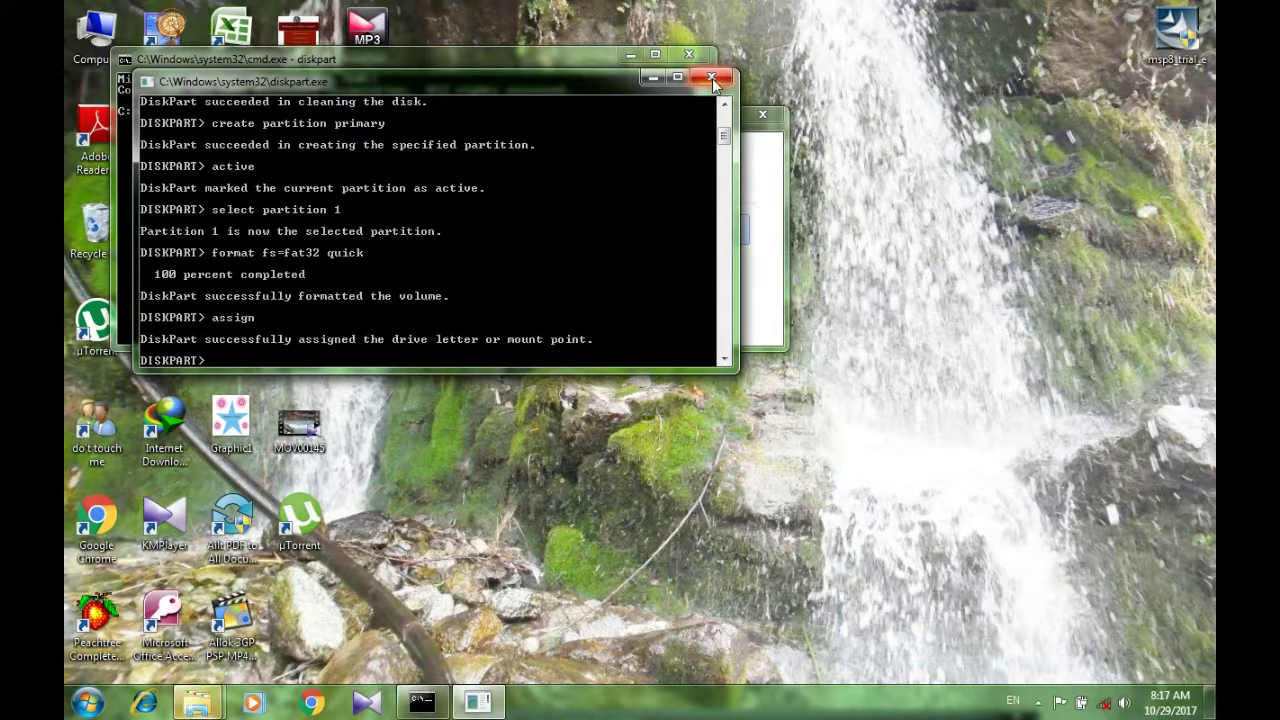
Close the DiskPart and command prompt windows and dismiss the AutoPlay window for Removable Disk (H:)
{"action": "left_click", "coordinate": [712, 78]}
{"action": "left_click", "coordinate": [690, 56]}
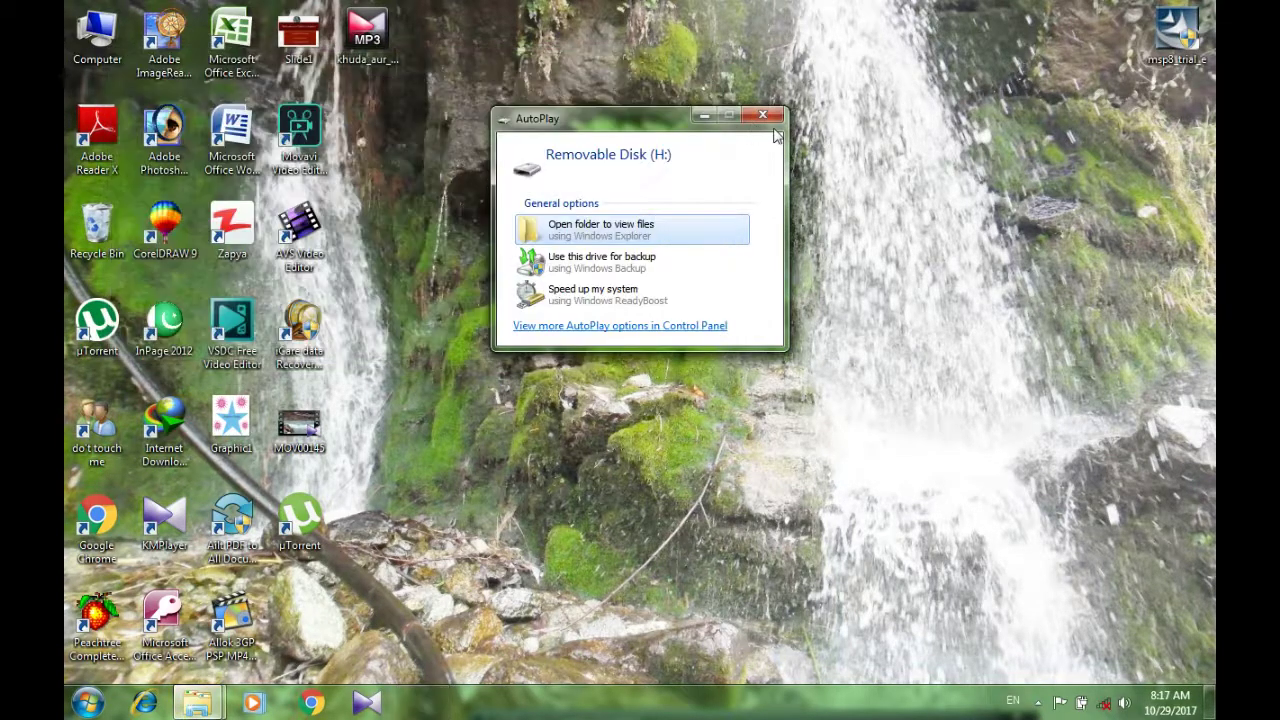
{"action": "left_click", "coordinate": [762, 114]}
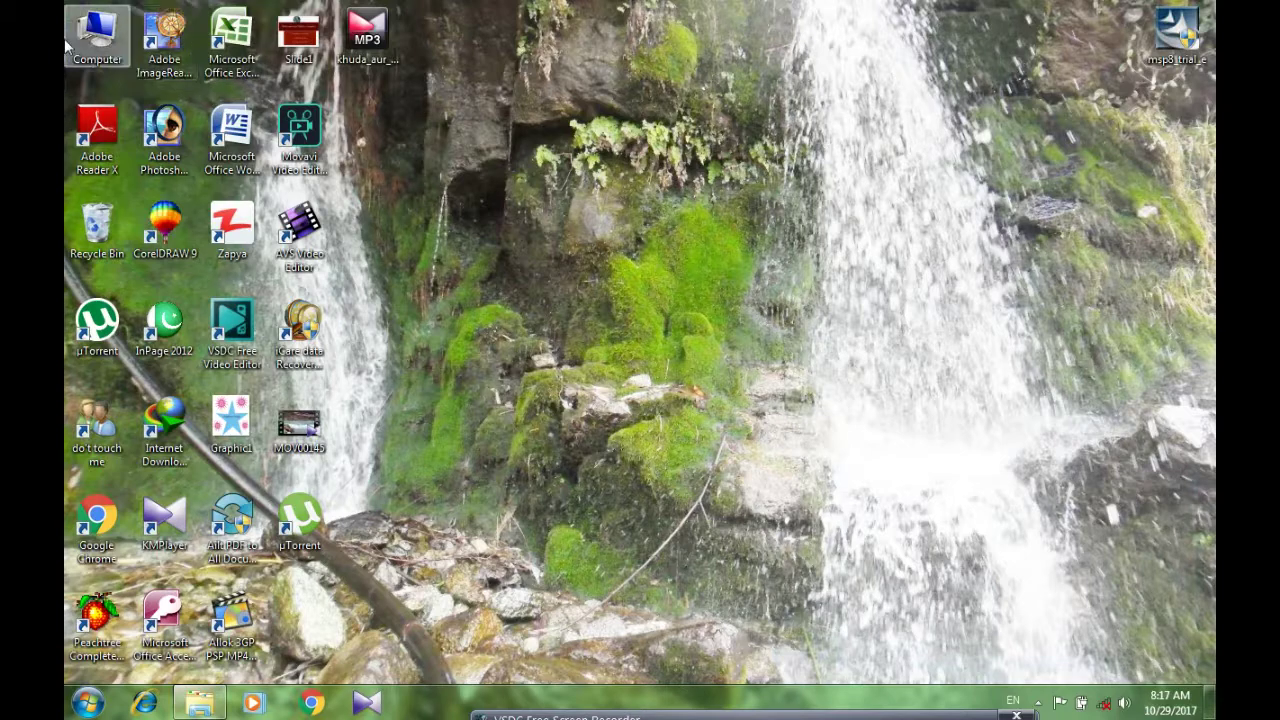
Copy the win7 folder from the software (E:) drive
{"action": "left_click", "coordinate": [110, 50]}
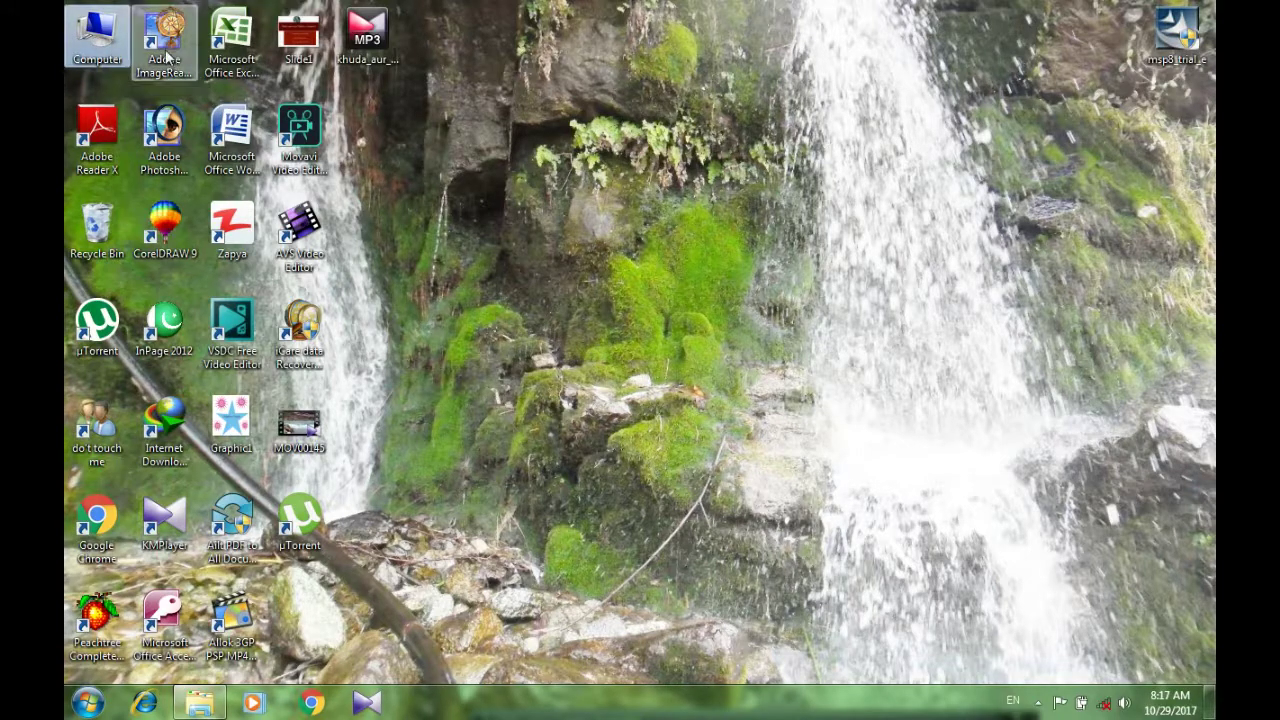
{"action": "double_click", "coordinate": [112, 40]}
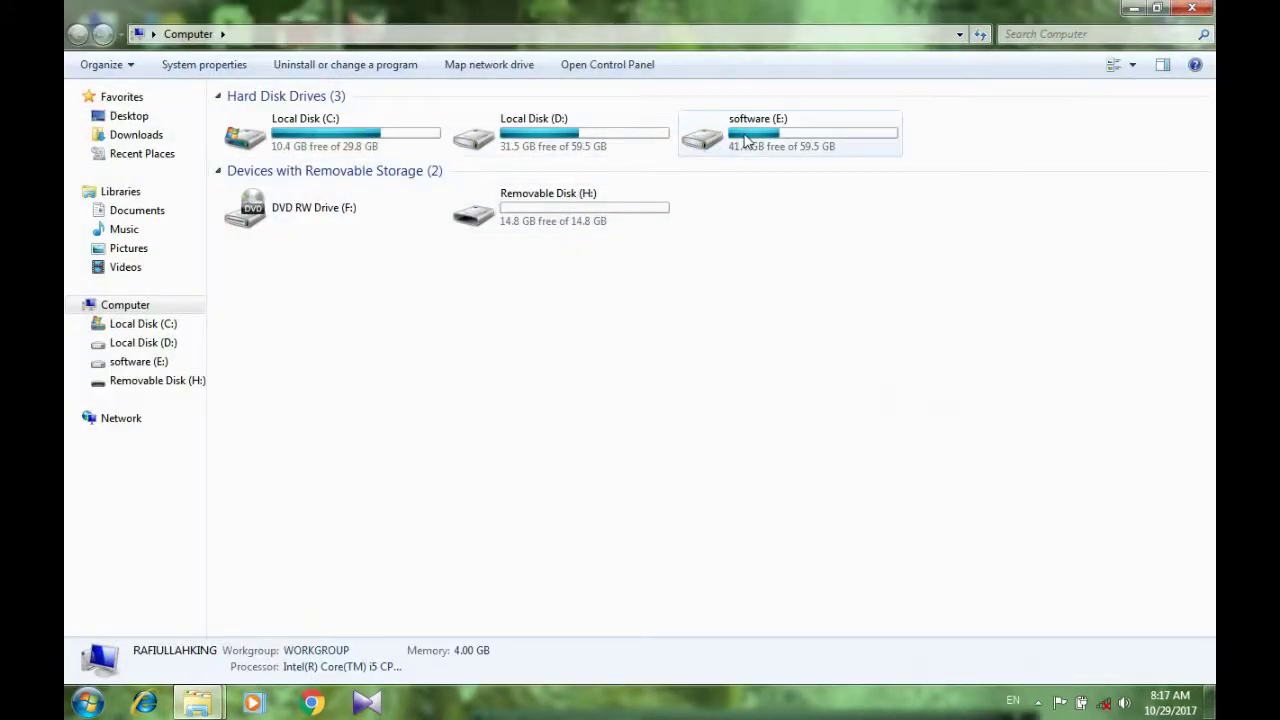
{"action": "double_click", "coordinate": [700, 148]}
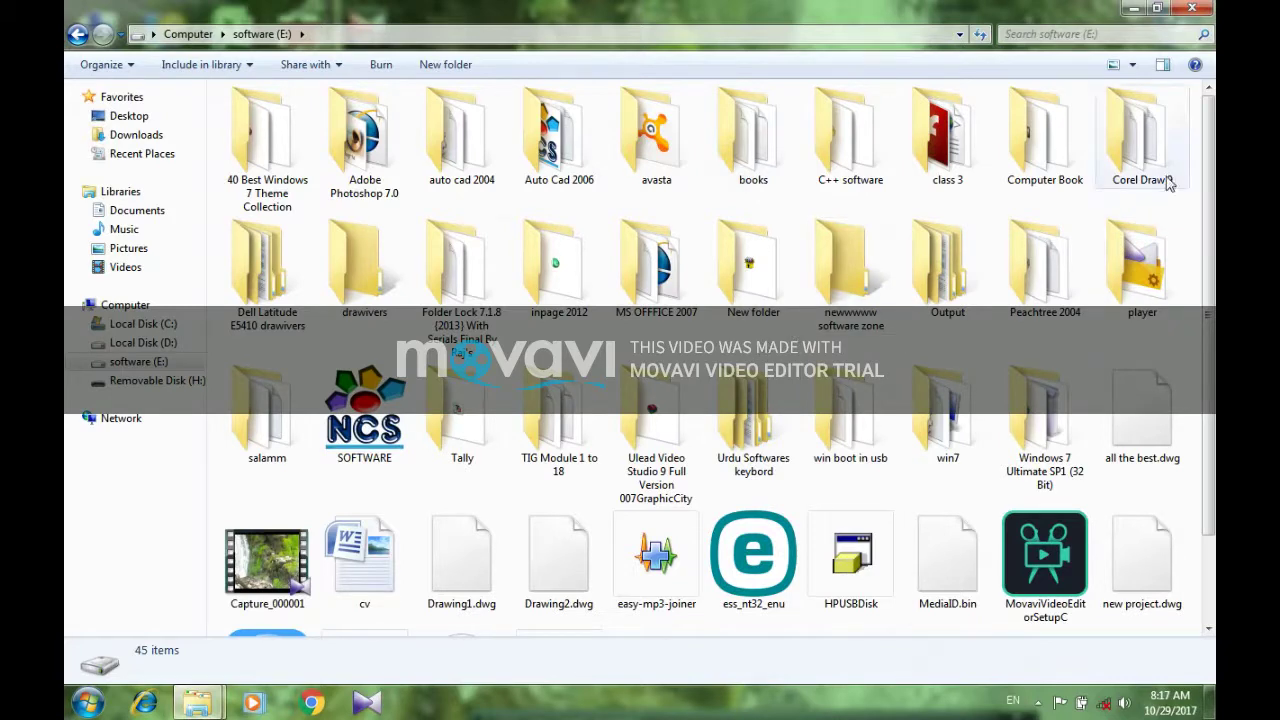
{"action": "scroll", "coordinate": [565, 500], "scroll_direction": "down", "scroll_amount": 1}
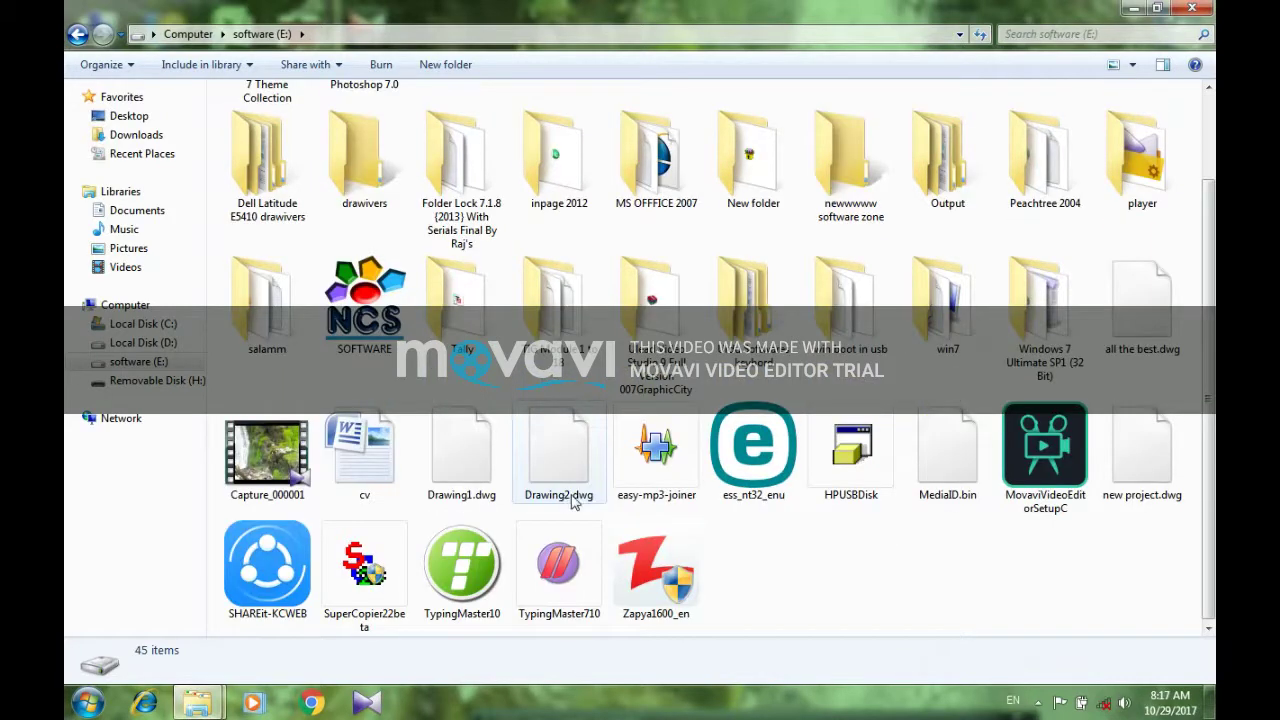
{"action": "scroll", "coordinate": [860, 450], "scroll_direction": "up", "scroll_amount": 1}
{"action": "scroll", "coordinate": [928, 394], "scroll_direction": "down", "scroll_amount": 1}
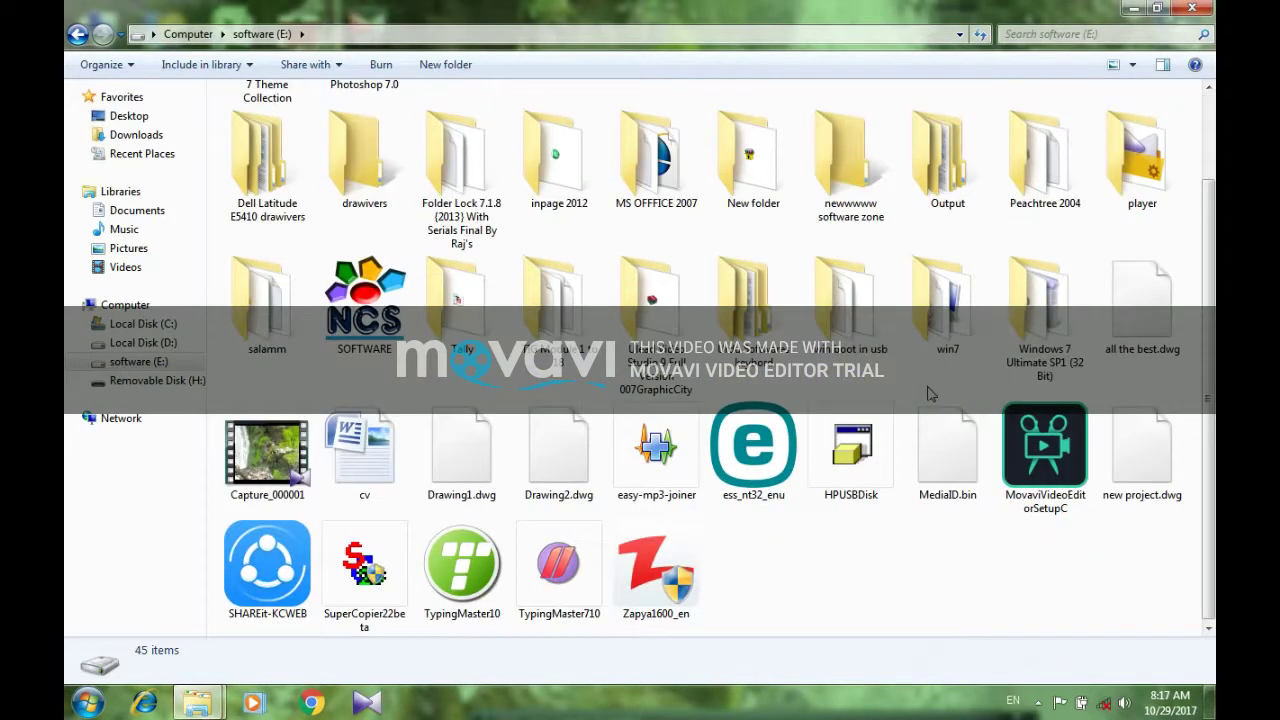
{"action": "left_click", "coordinate": [968, 330]}
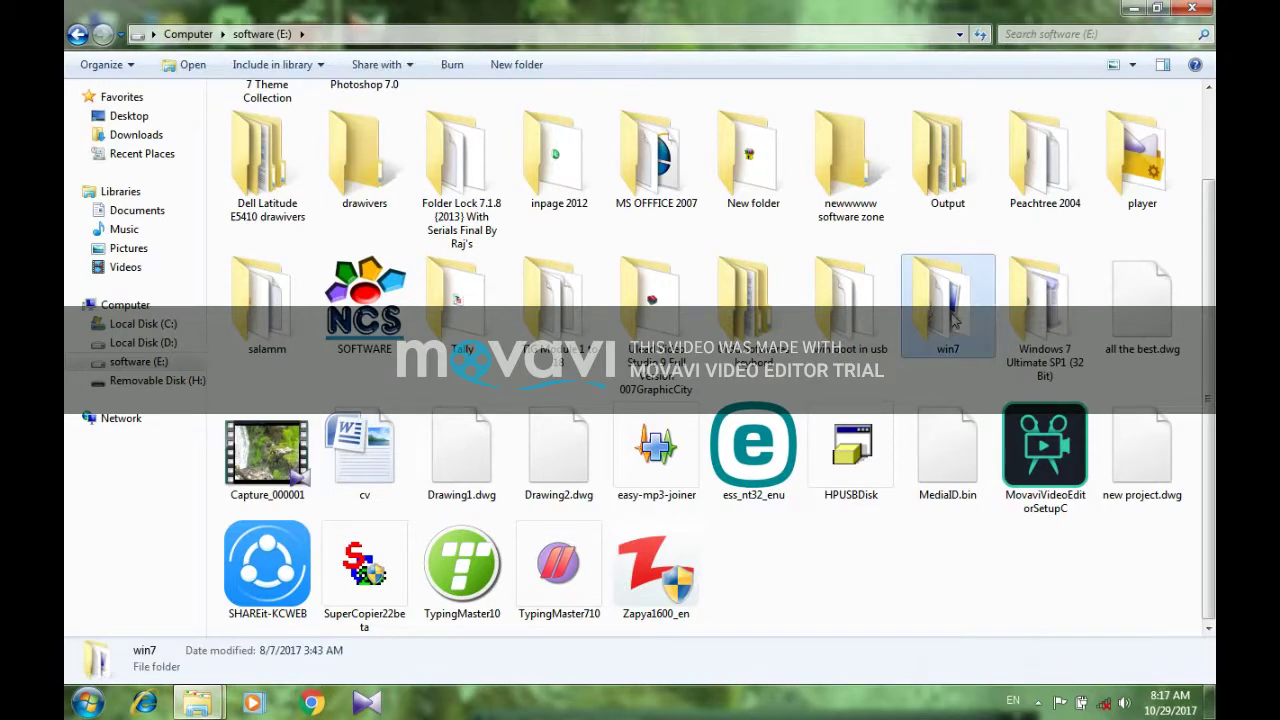
{"action": "right_click", "coordinate": [956, 322]}
{"action": "left_click", "coordinate": [1010, 557]}
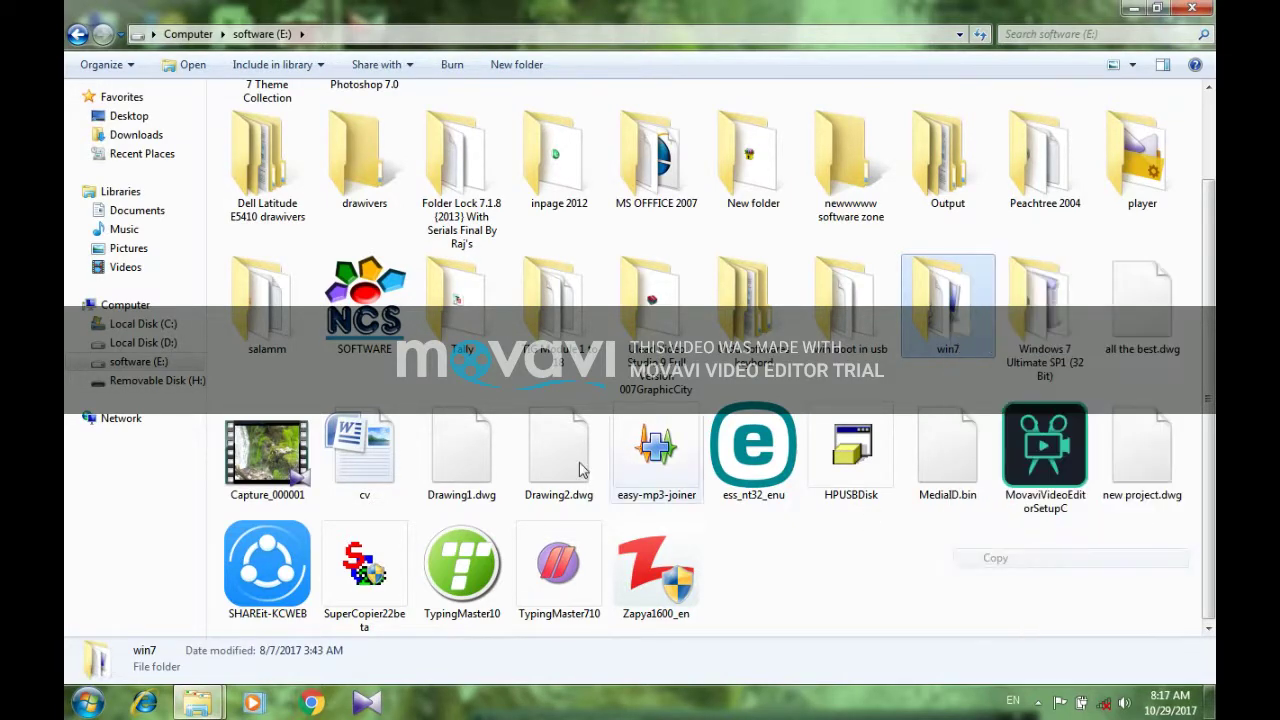
Paste the win7 folder into Removable Disk (H:), then cancel the file transfer
{"action": "left_click", "coordinate": [147, 382]}
{"action": "right_click", "coordinate": [362, 292]}
{"action": "left_click", "coordinate": [405, 415]}
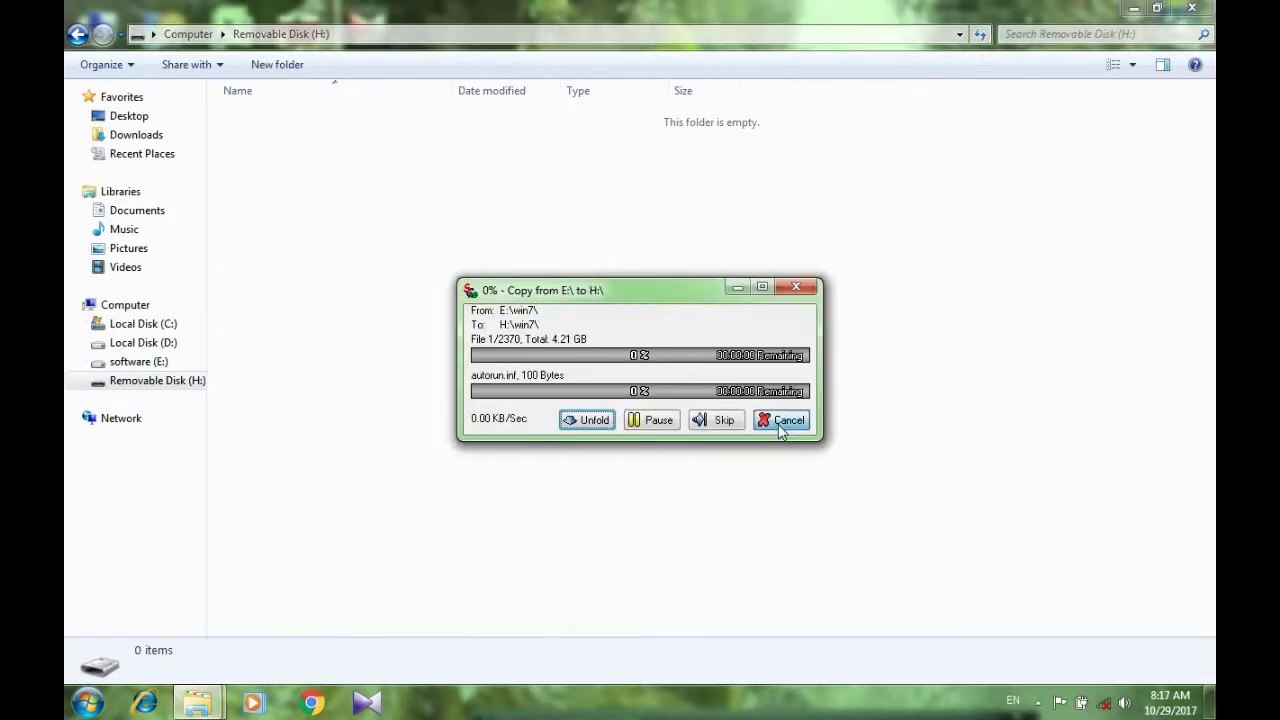
{"action": "left_click", "coordinate": [779, 424]}
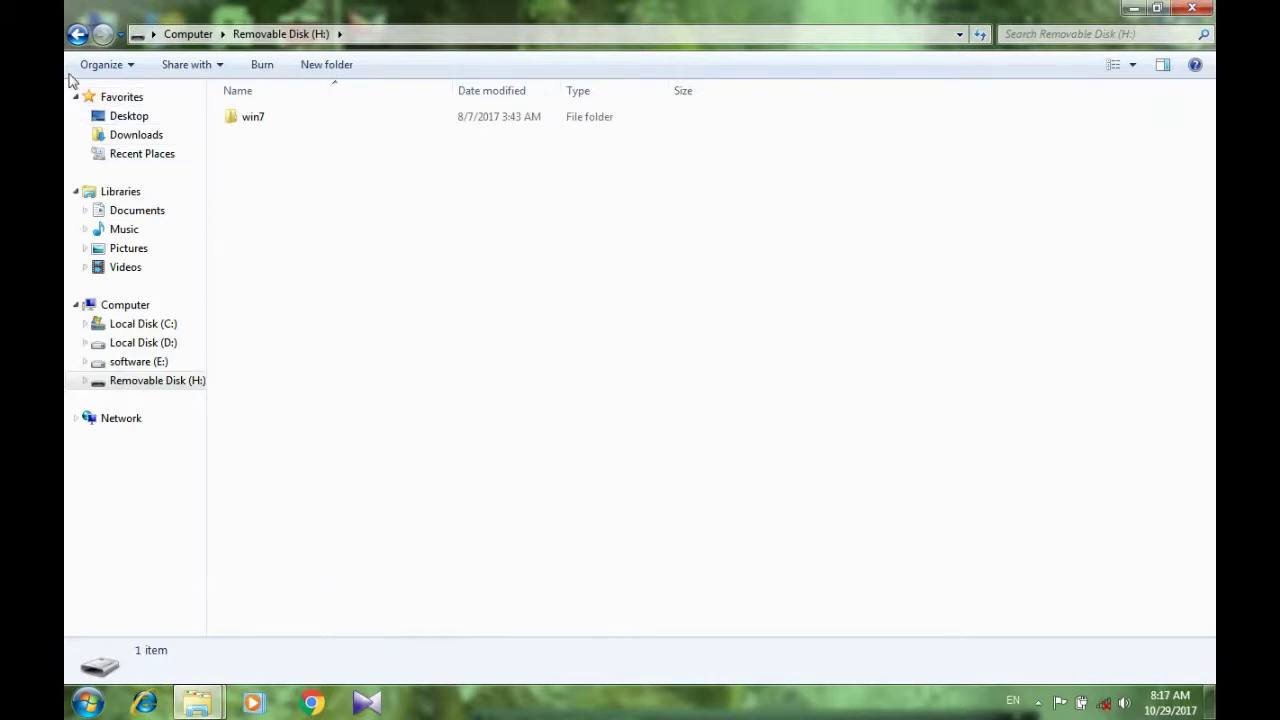
Delete the partially copied win7 folder from Removable Disk (H:) and close the file browser window
{"action": "right_click", "coordinate": [248, 122]}
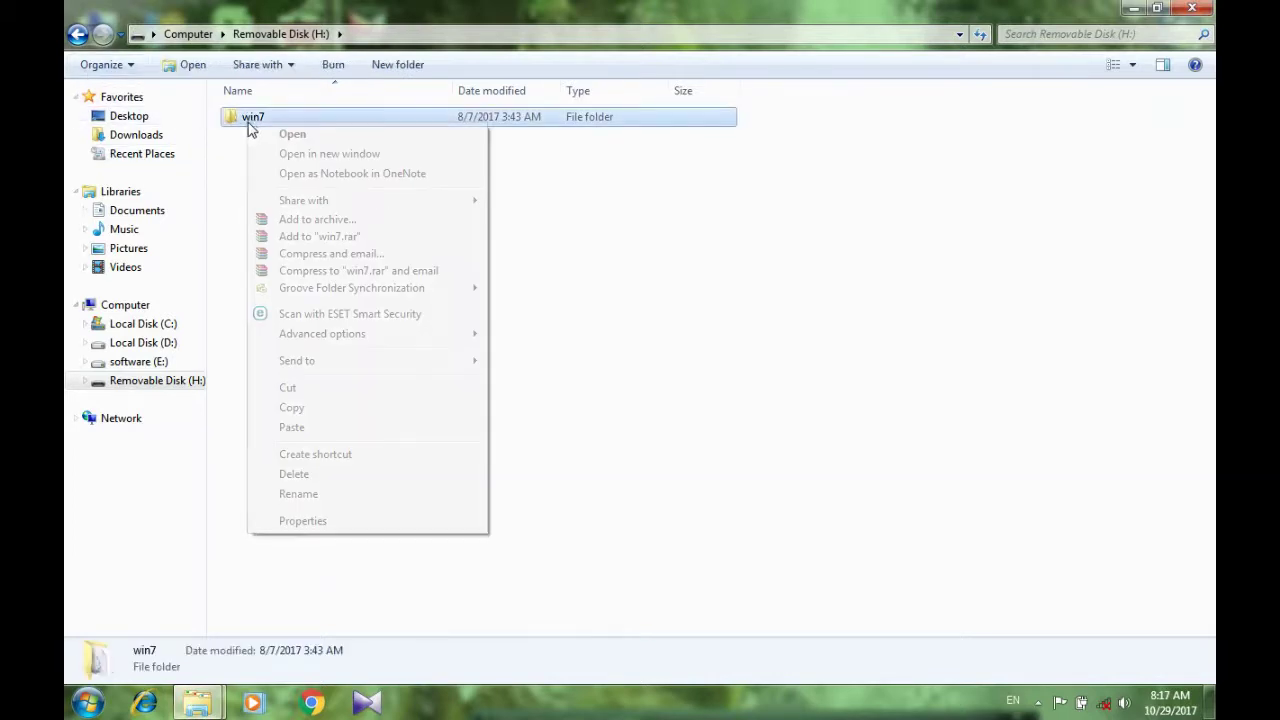
{"action": "left_click", "coordinate": [331, 476]}
{"action": "left_click", "coordinate": [686, 421]}
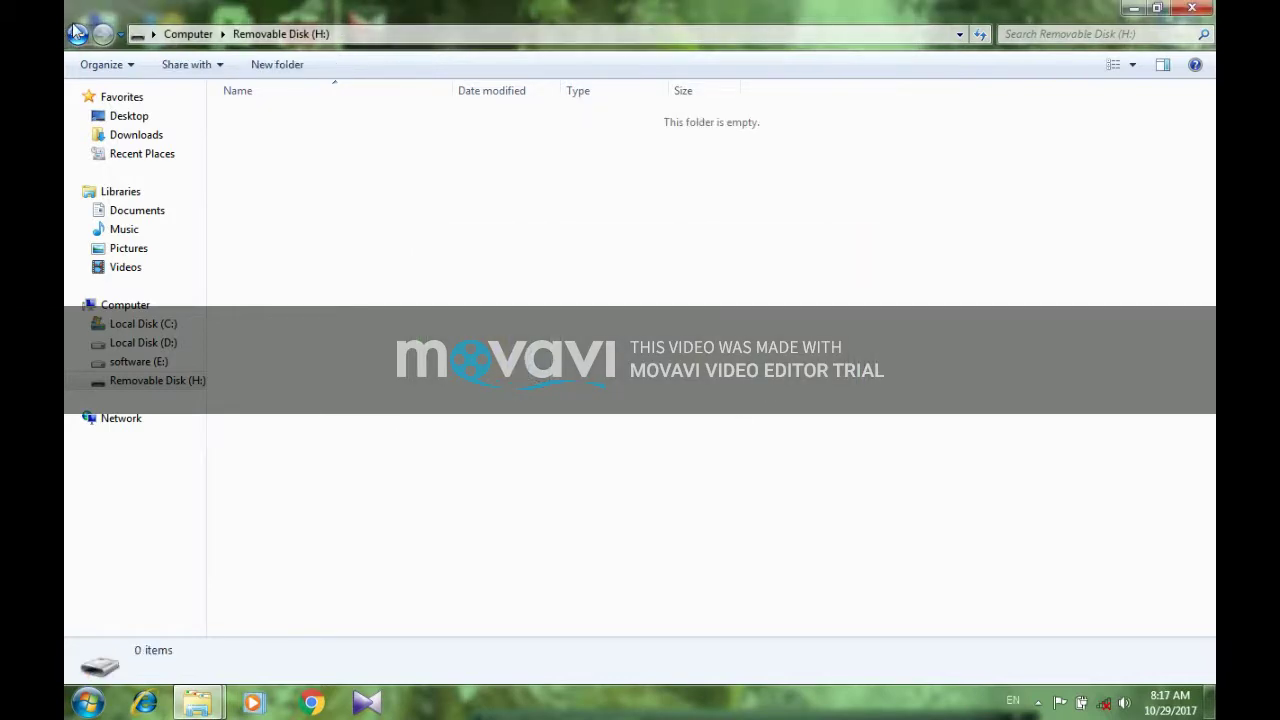
{"action": "left_click", "coordinate": [77, 35]}
{"action": "left_click", "coordinate": [77, 35]}
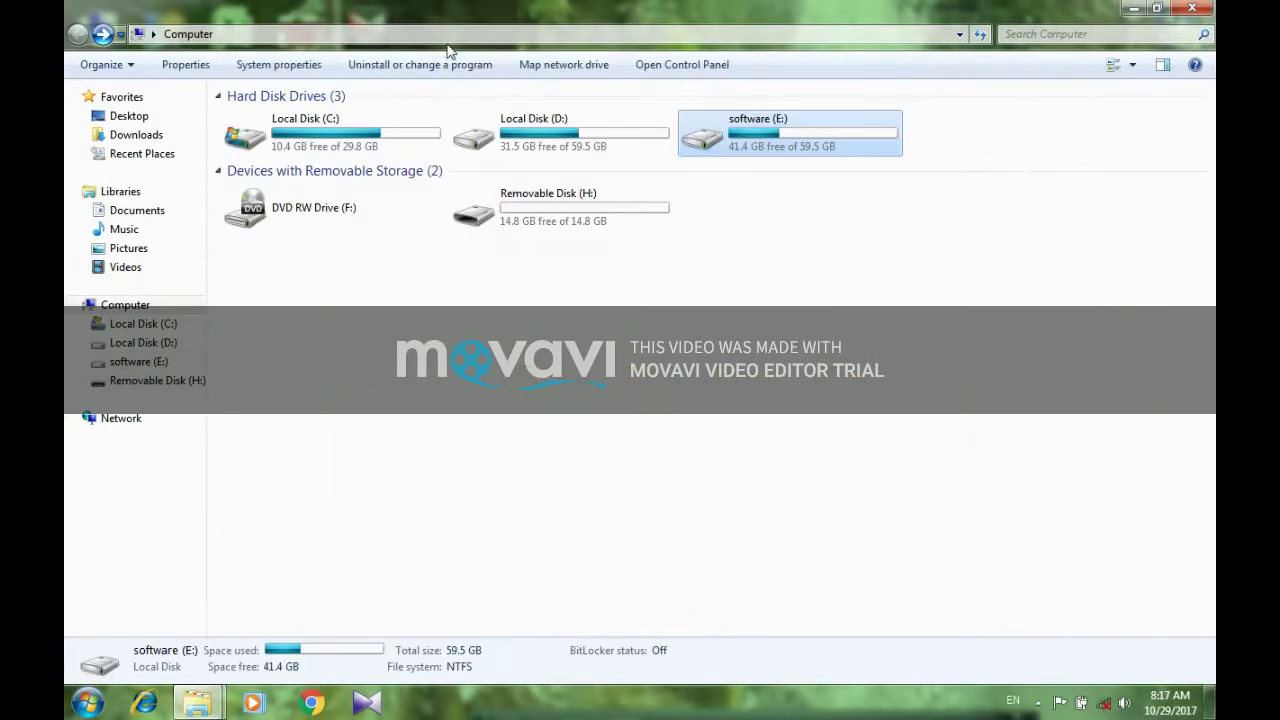
{"action": "left_click", "coordinate": [1192, 8]}
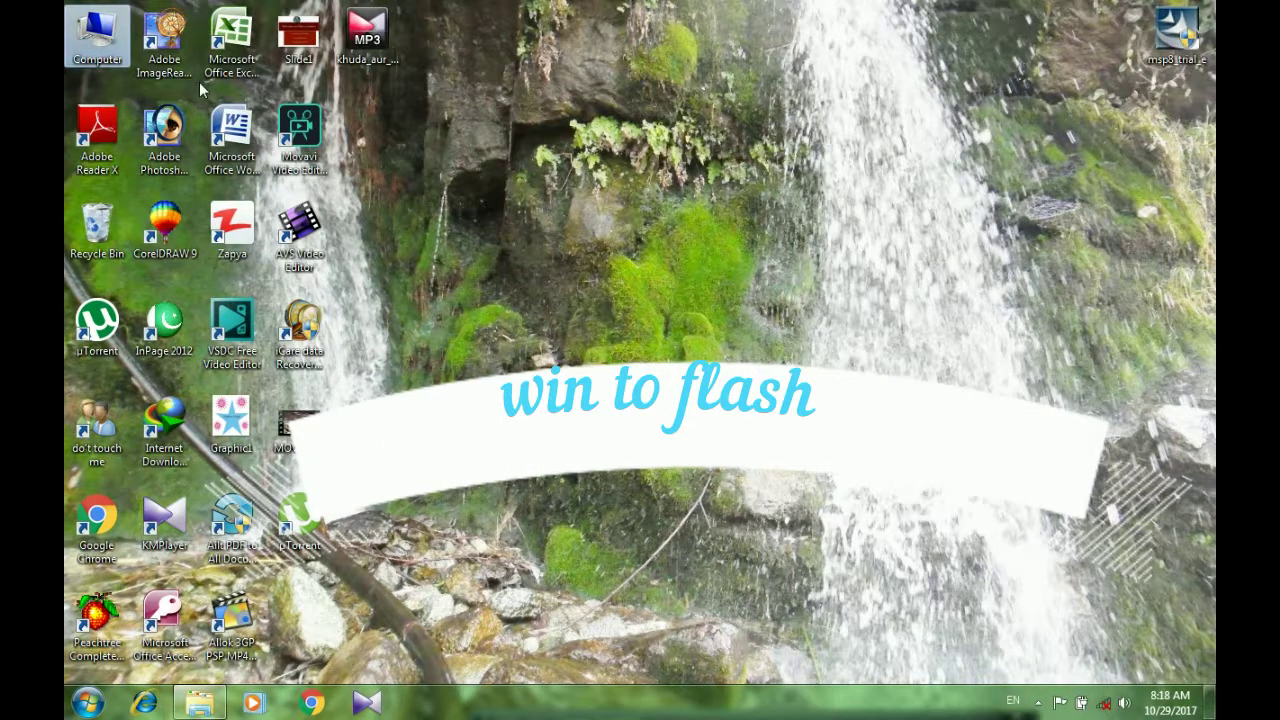
Launch the Novicorp WinToFlash Lite installer from the win boot in usb folder on software (E:)
{"action": "double_click", "coordinate": [113, 47]}
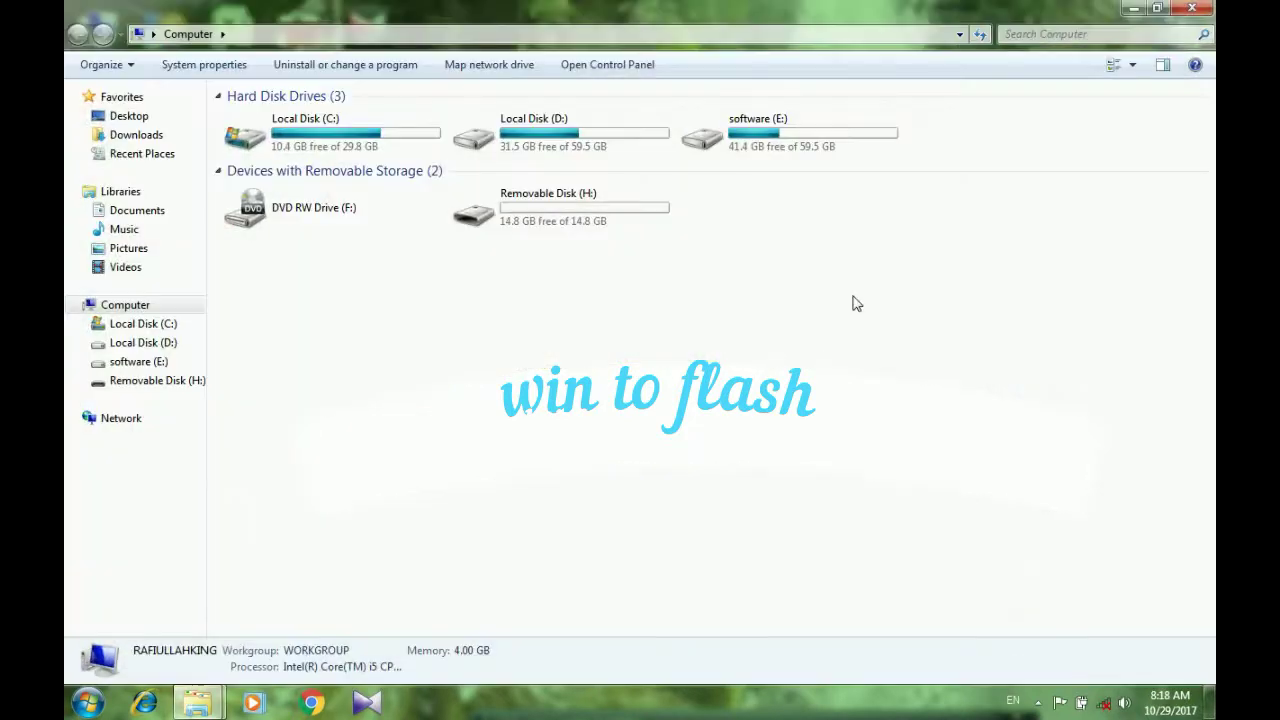
{"action": "double_click", "coordinate": [757, 140]}
{"action": "double_click", "coordinate": [503, 250]}
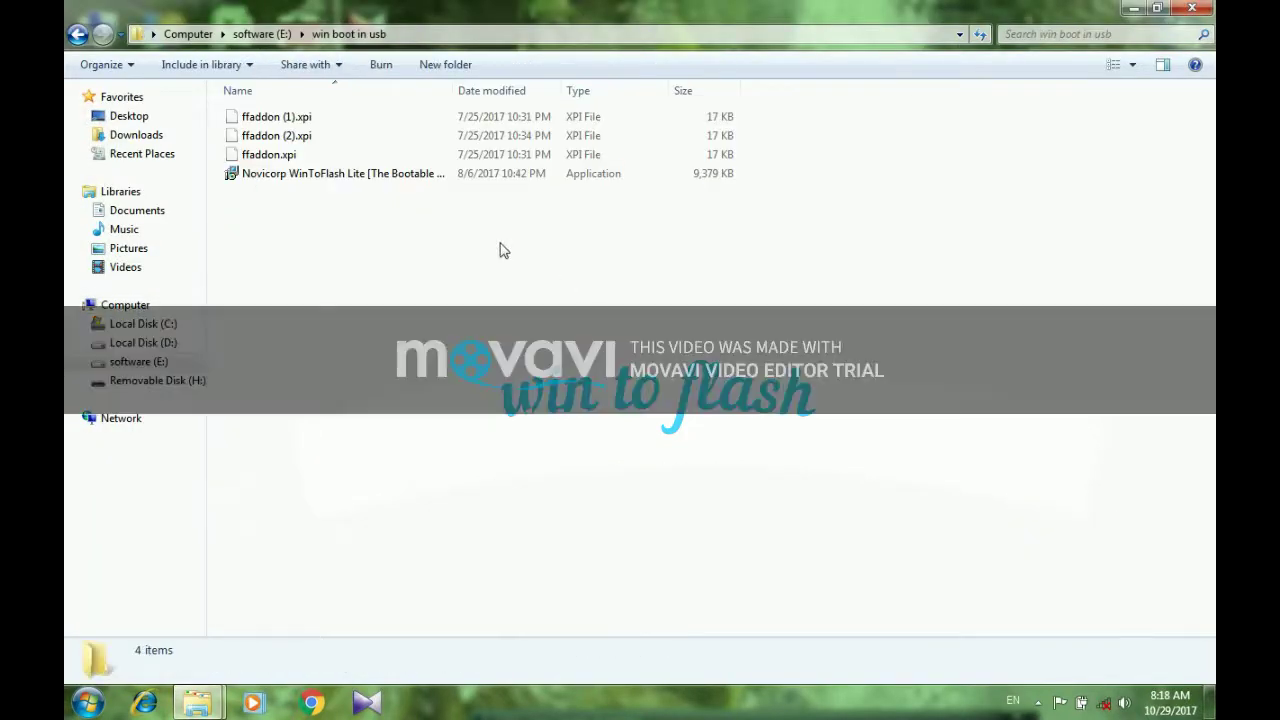
{"action": "left_click", "coordinate": [285, 178]}
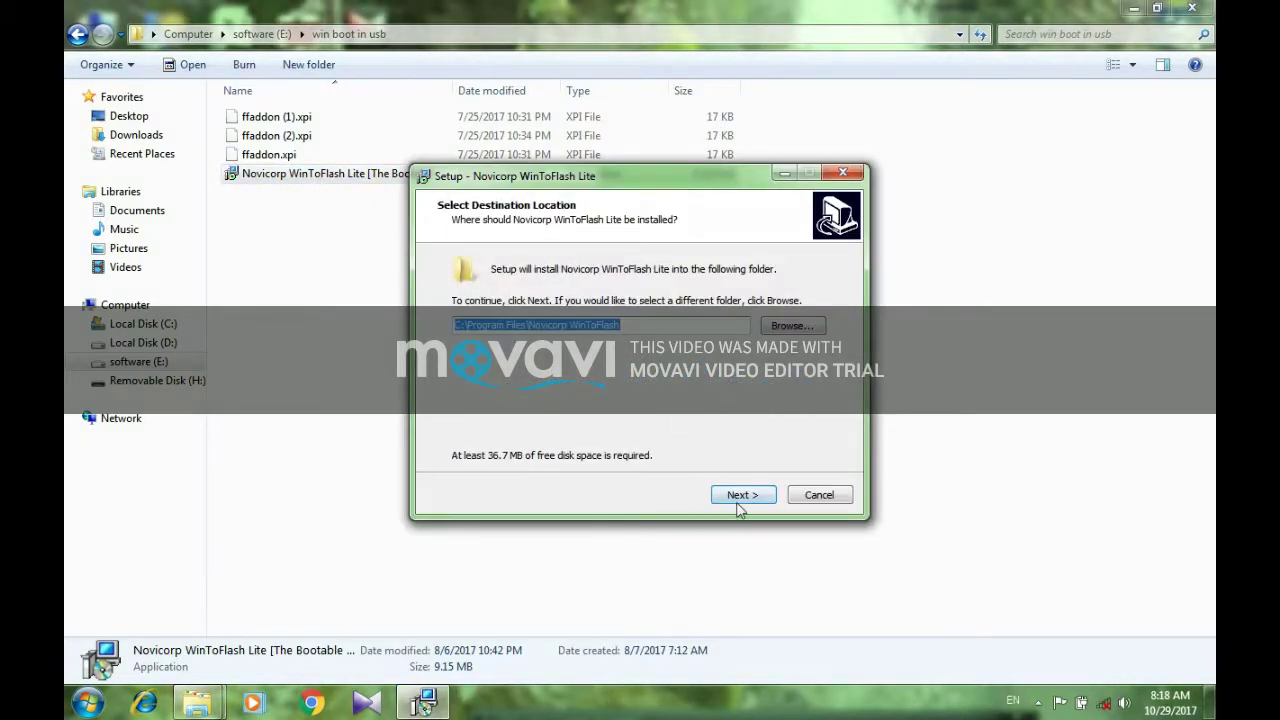
Install Novicorp WinToFlash Lite with the default setup options, close the folder window, and launch the program when setup finishes
{"action": "left_click", "coordinate": [737, 494]}
{"action": "left_click", "coordinate": [739, 497]}
{"action": "left_click", "coordinate": [741, 496]}
{"action": "left_click", "coordinate": [743, 496]}
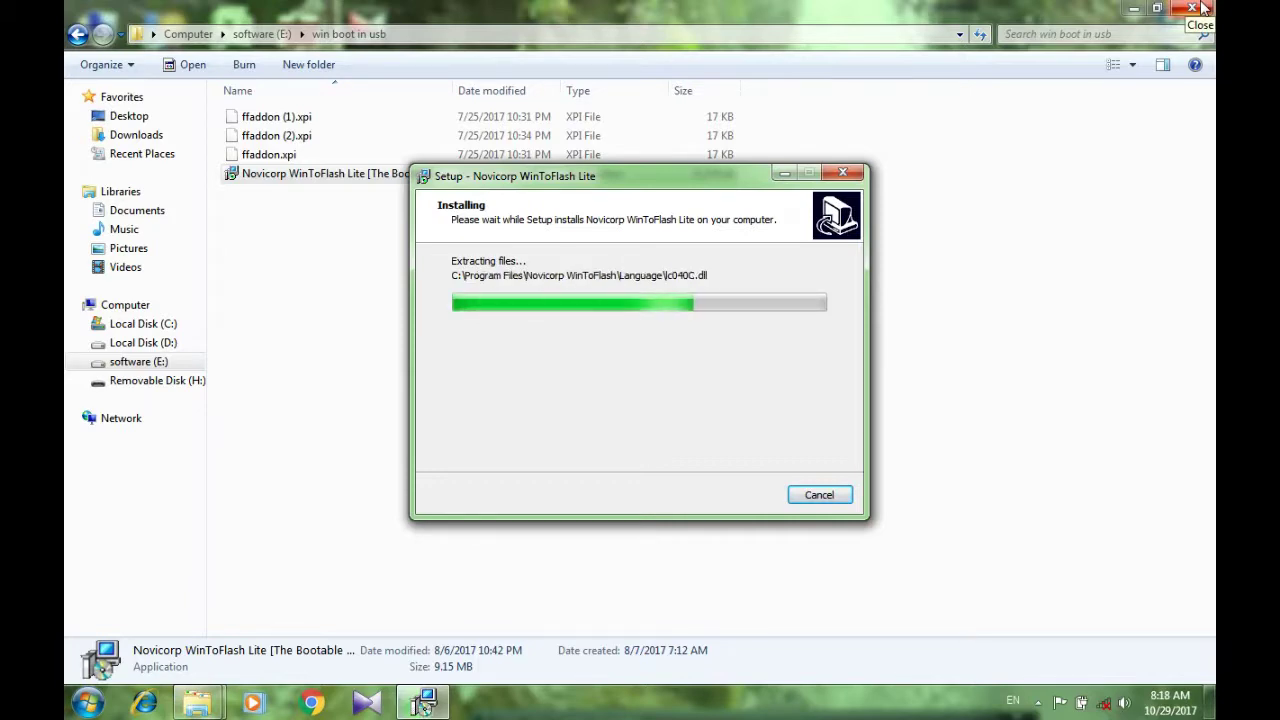
{"action": "left_click", "coordinate": [1203, 8]}
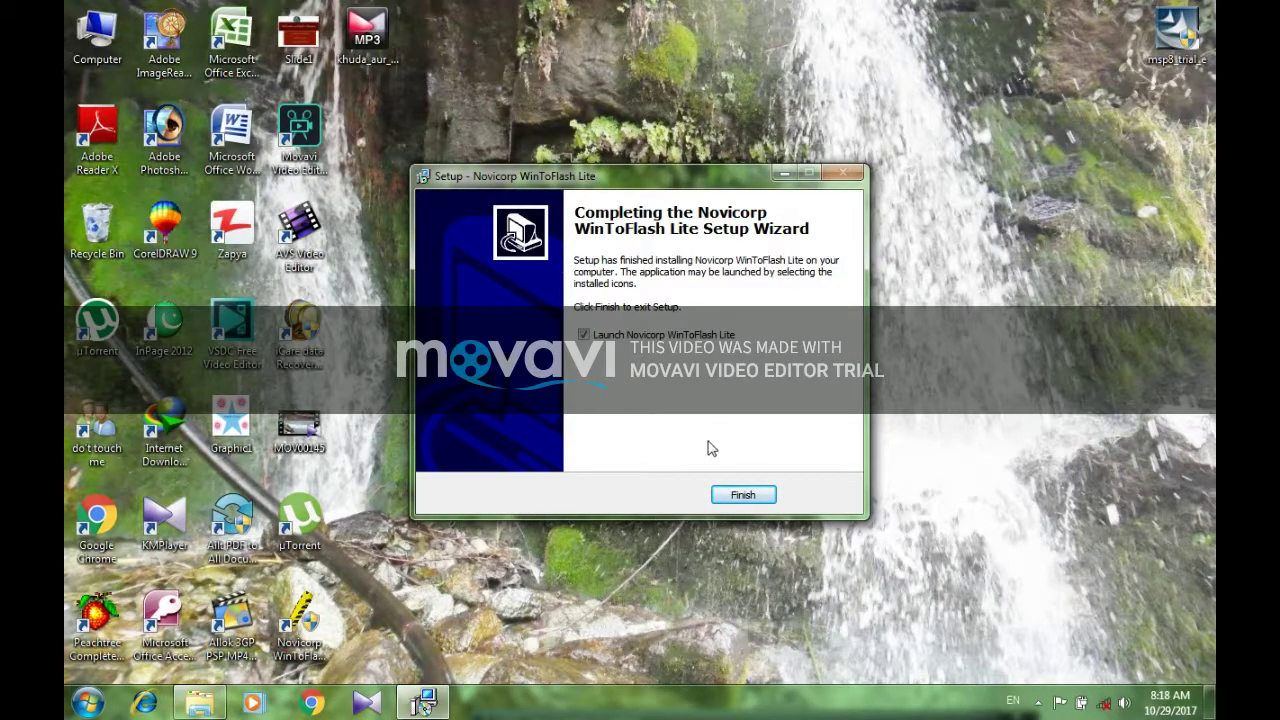
{"action": "left_click", "coordinate": [743, 495]}
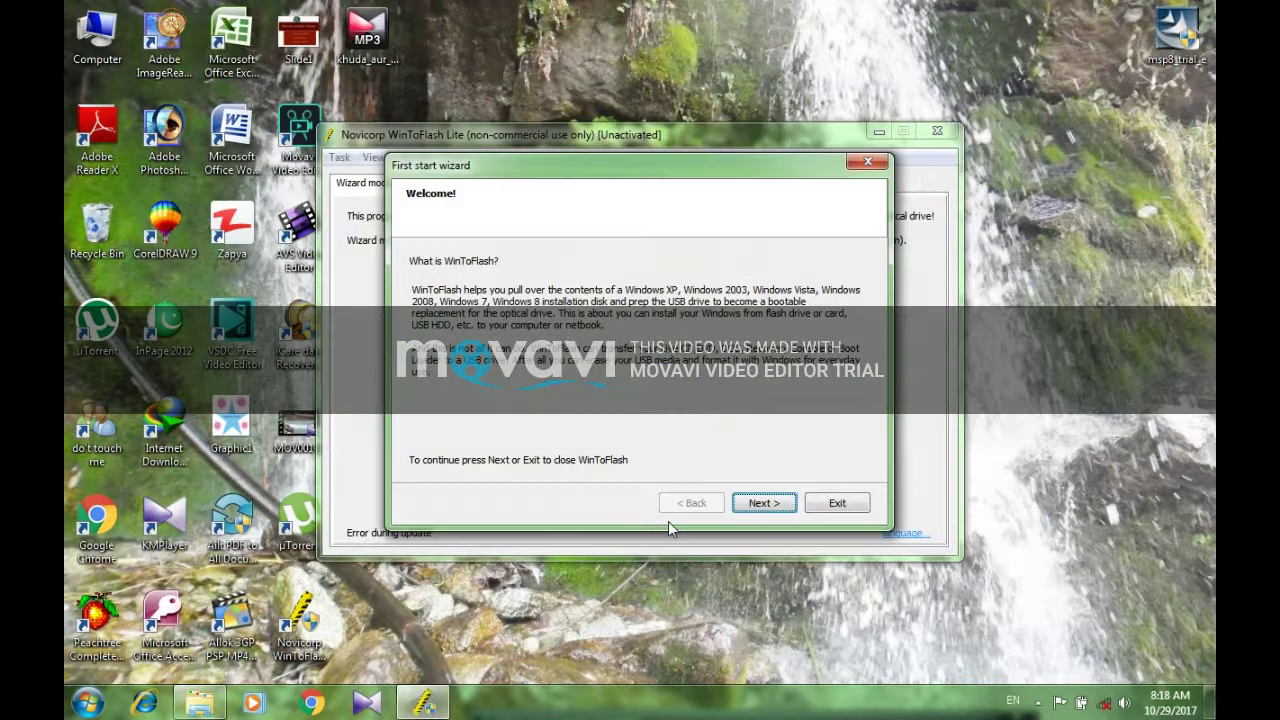
Exit and relaunch WinToFlash, then accept the EULA in the first start wizard
{"action": "left_click", "coordinate": [829, 502]}
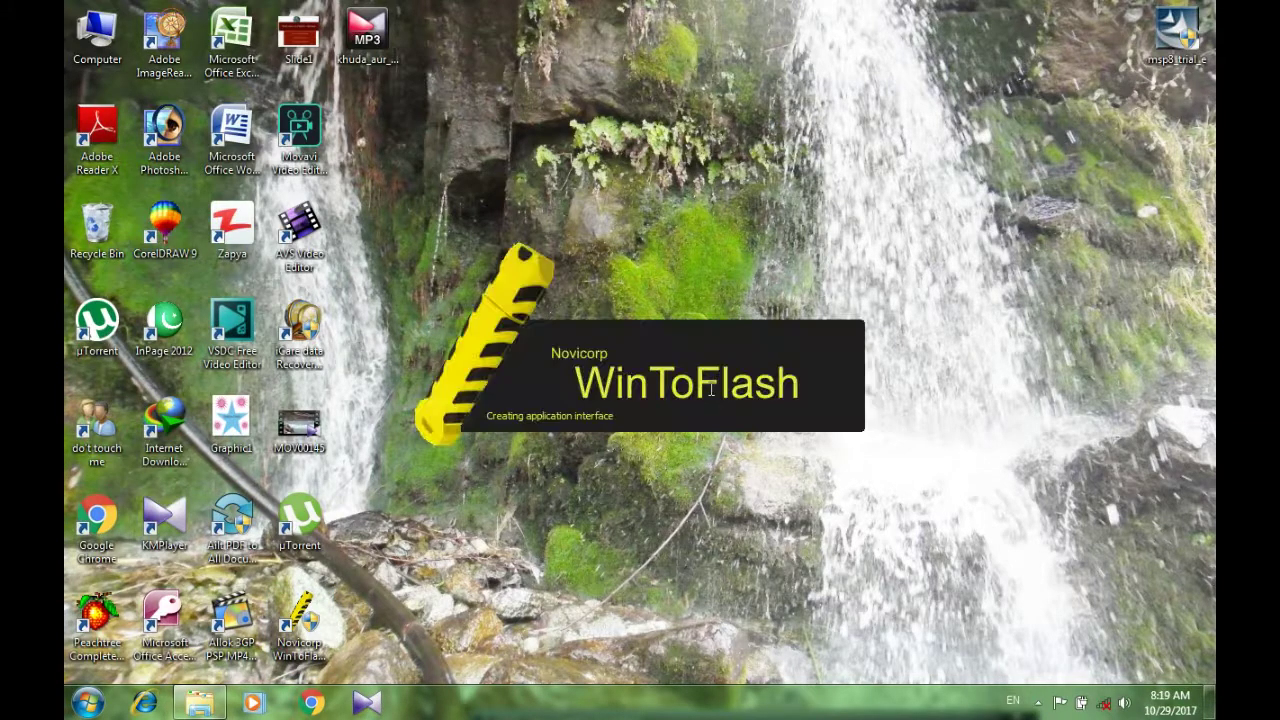
{"action": "left_click", "coordinate": [758, 504]}
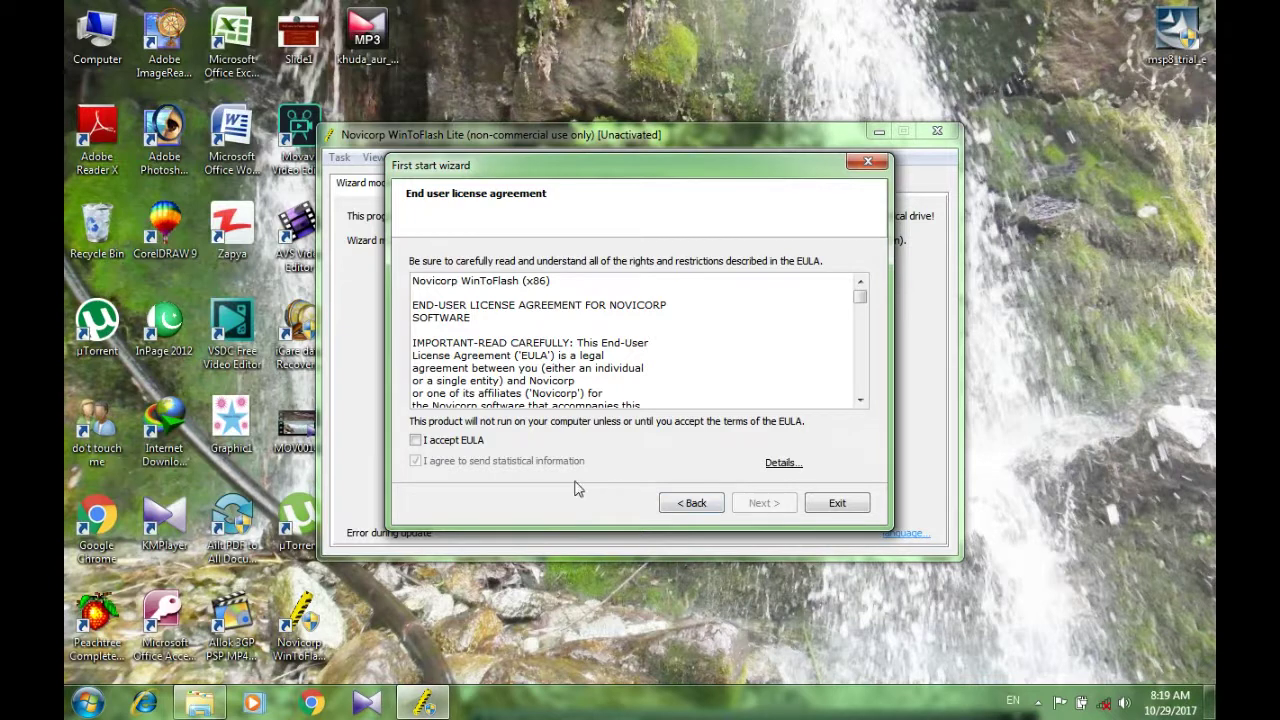
{"action": "left_click", "coordinate": [470, 445]}
{"action": "left_click", "coordinate": [762, 504]}
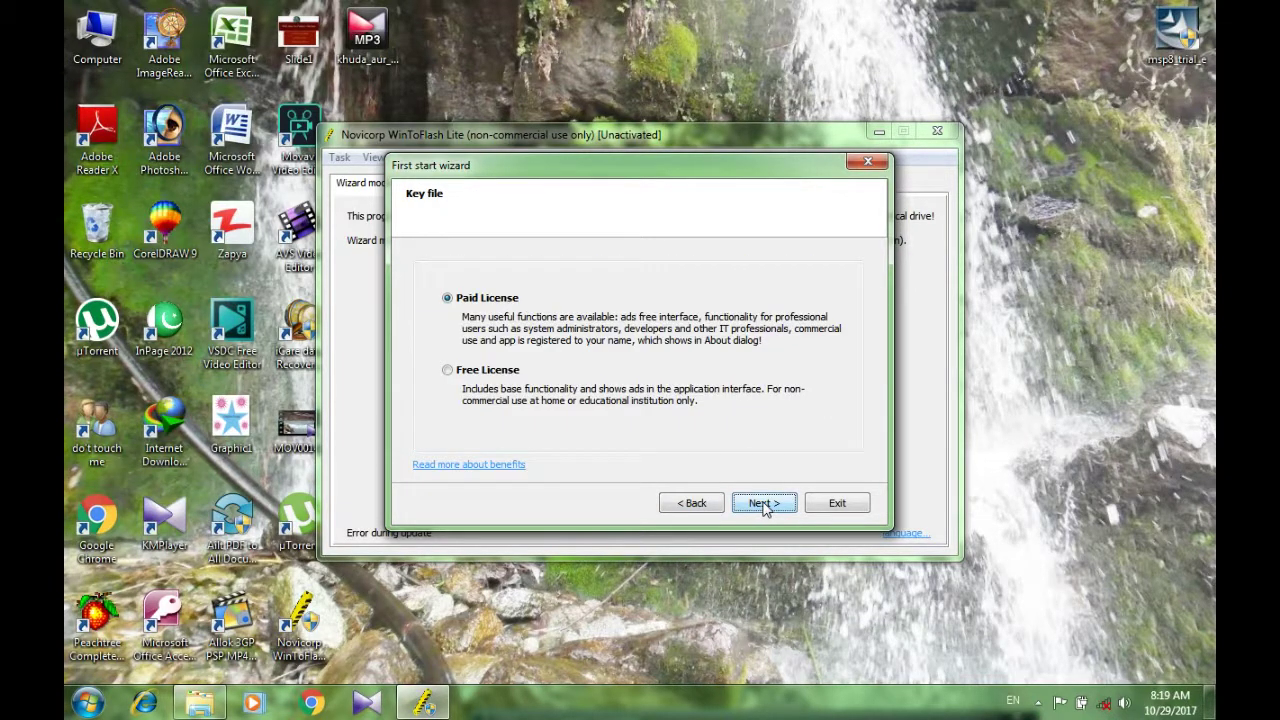
Return from the license key file page, choose the Free License, and complete the first start wizard
{"action": "left_click", "coordinate": [763, 504]}
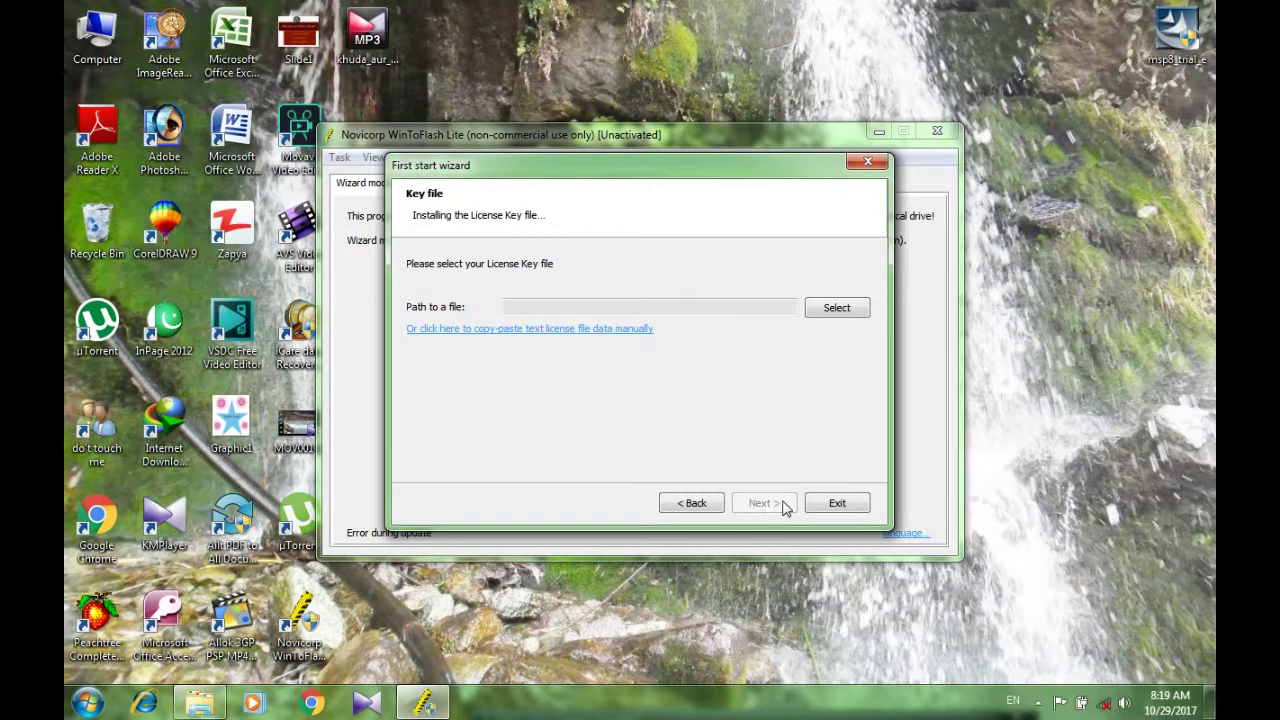
{"action": "left_click", "coordinate": [692, 503]}
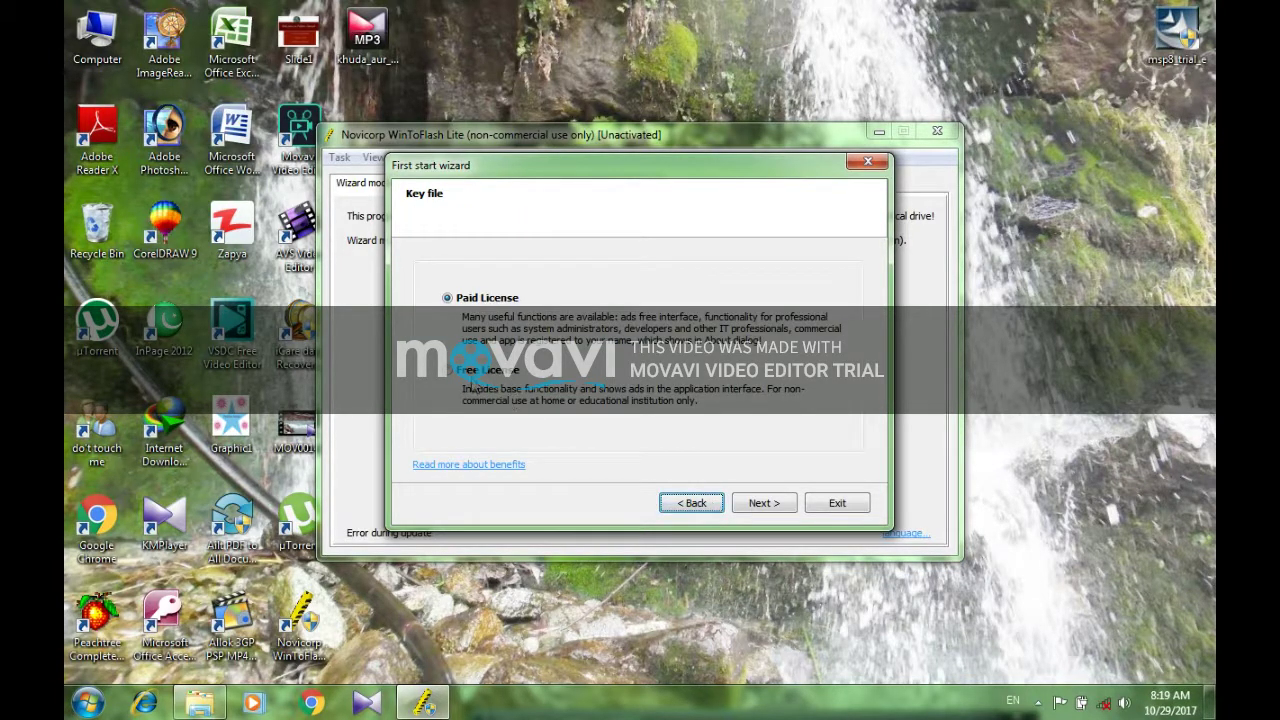
{"action": "left_click", "coordinate": [758, 509]}
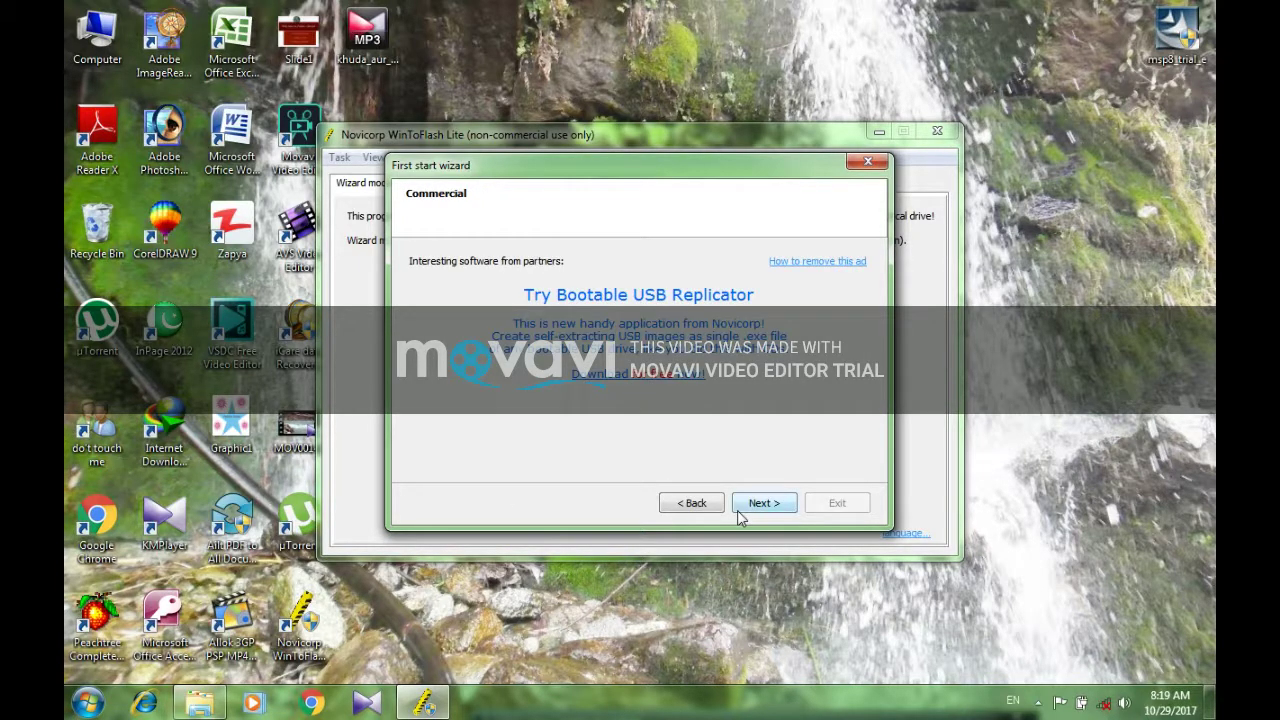
{"action": "left_click", "coordinate": [758, 506]}
{"action": "left_click", "coordinate": [759, 508]}
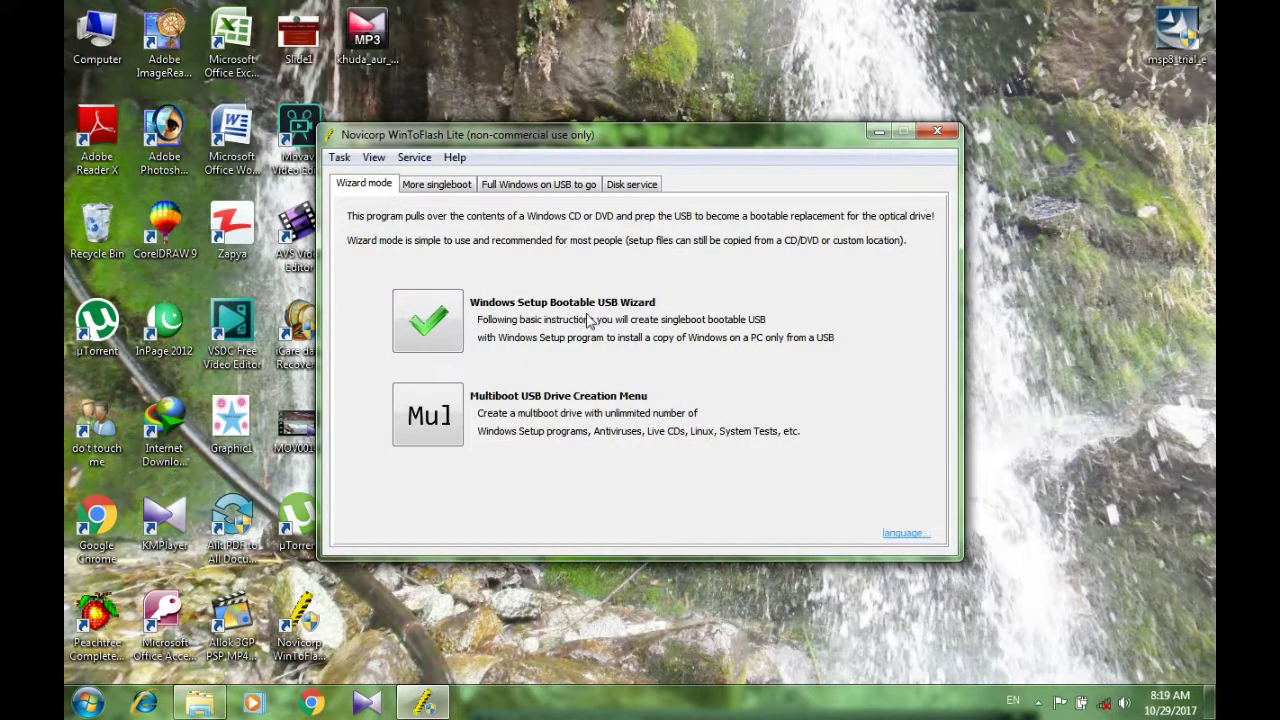
Start the Windows Setup Bootable USB Wizard and choose an ISO image or archive as the source of files
{"action": "left_click", "coordinate": [428, 321]}
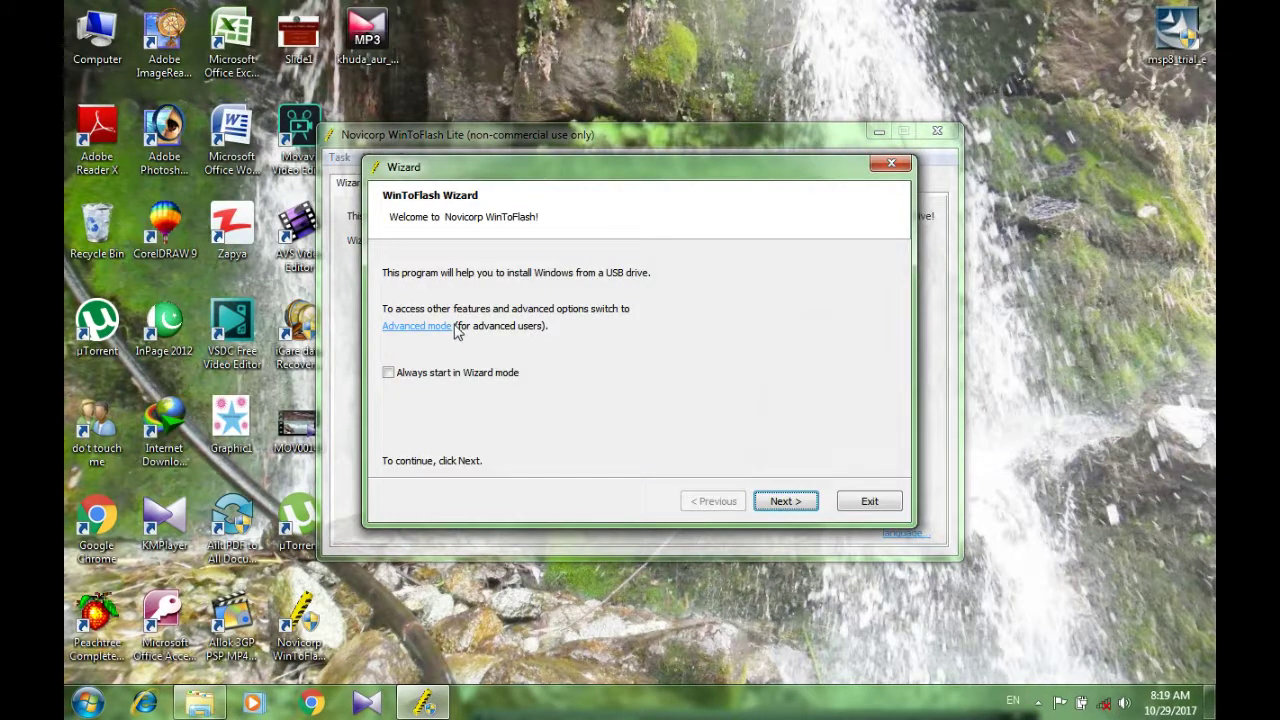
{"action": "left_click", "coordinate": [785, 501]}
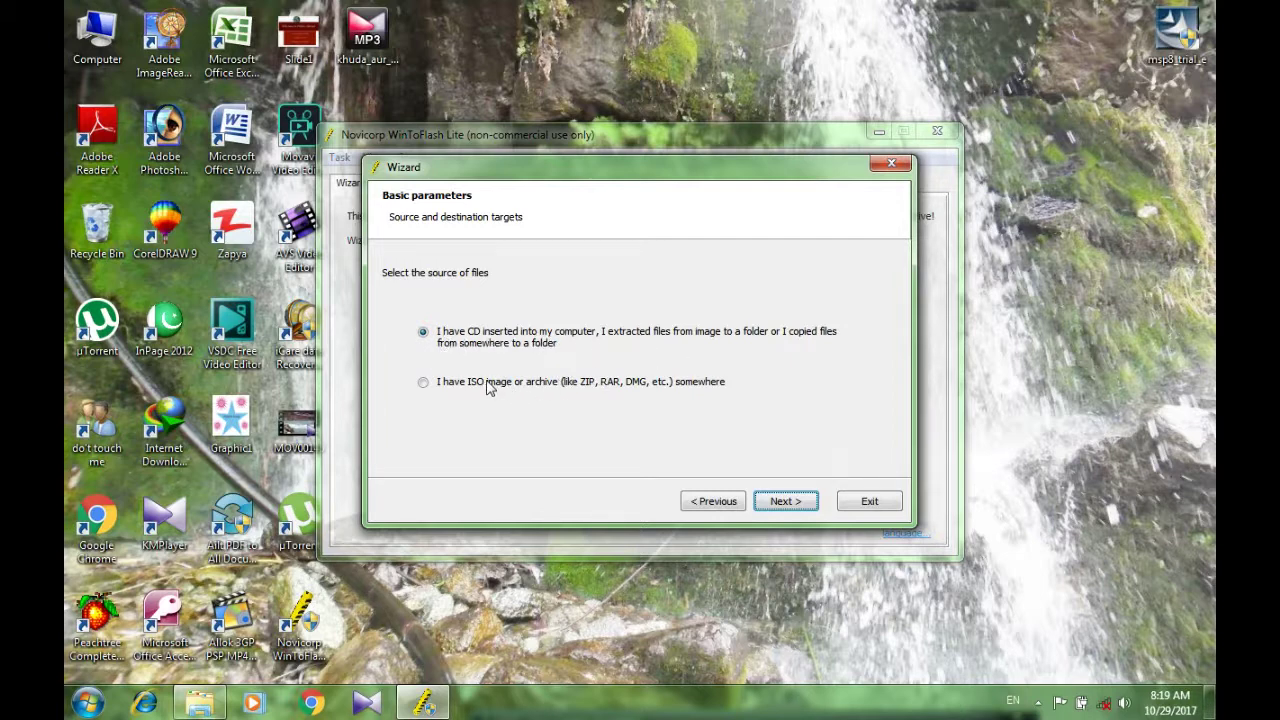
{"action": "left_click", "coordinate": [488, 388]}
{"action": "left_click", "coordinate": [778, 505]}
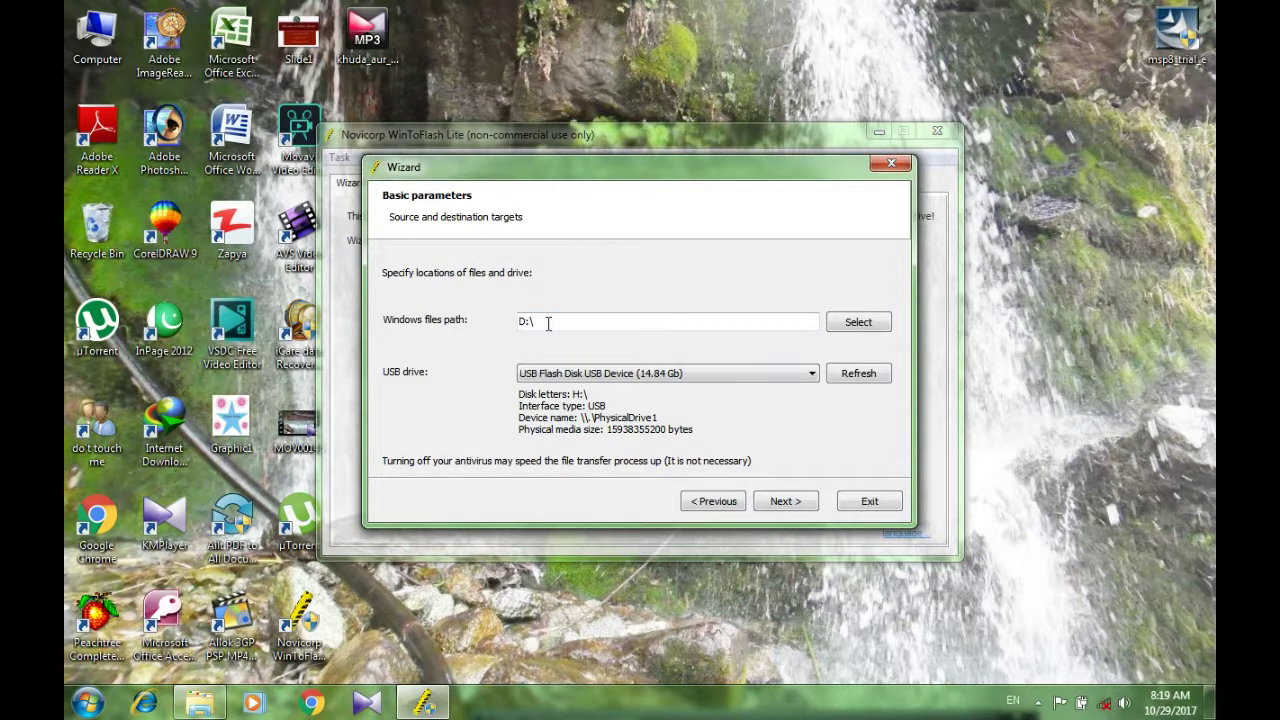
Try to select the win7 folder on software (E:) as the Windows files path, then cancel the file selection
{"action": "left_click", "coordinate": [851, 324]}
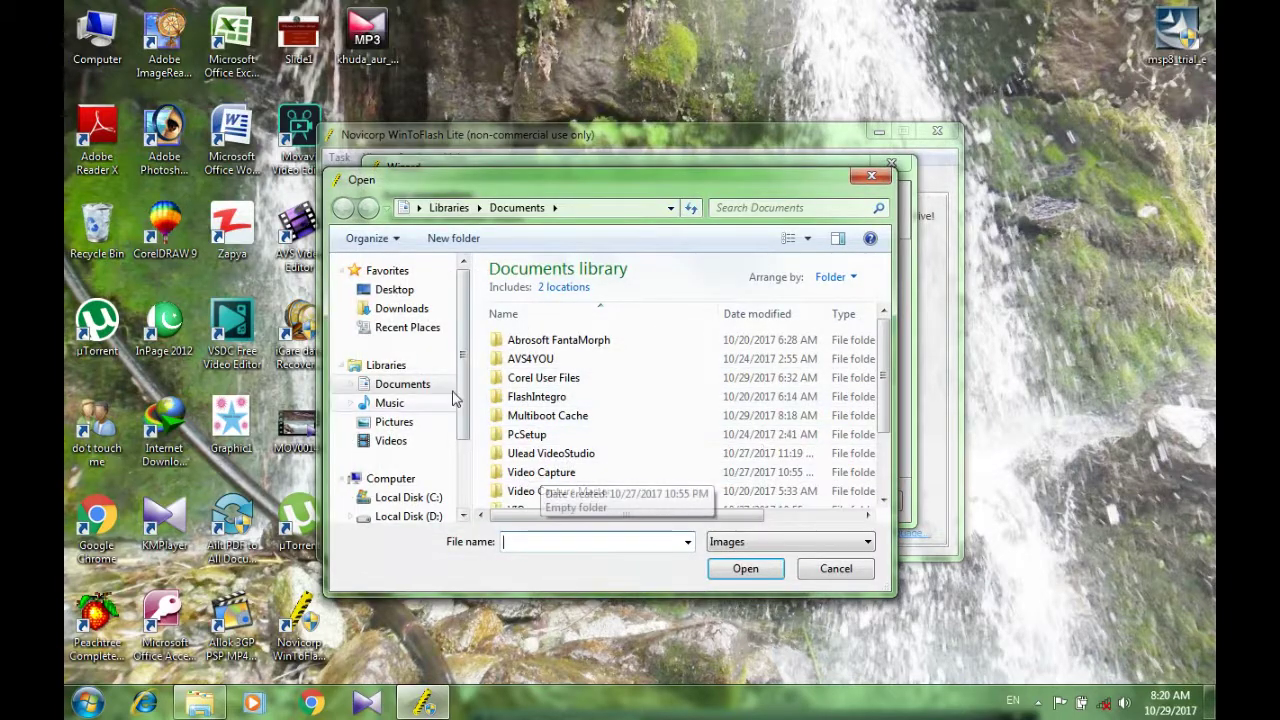
{"action": "scroll", "coordinate": [460, 390], "scroll_direction": "down", "scroll_amount": 2}
{"action": "scroll", "coordinate": [470, 420], "scroll_direction": "up", "scroll_amount": 1}
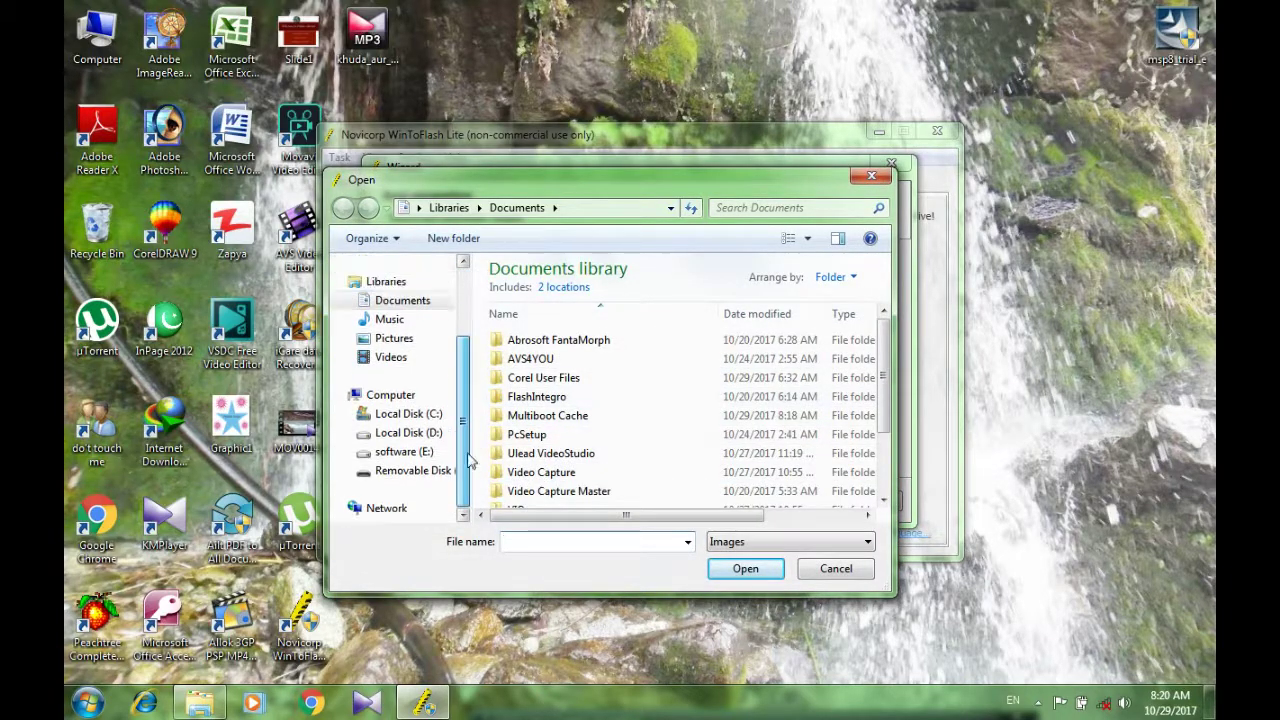
{"action": "left_click", "coordinate": [413, 455]}
{"action": "left_click_drag", "start_coordinate": [882, 340], "coordinate": [907, 468]}
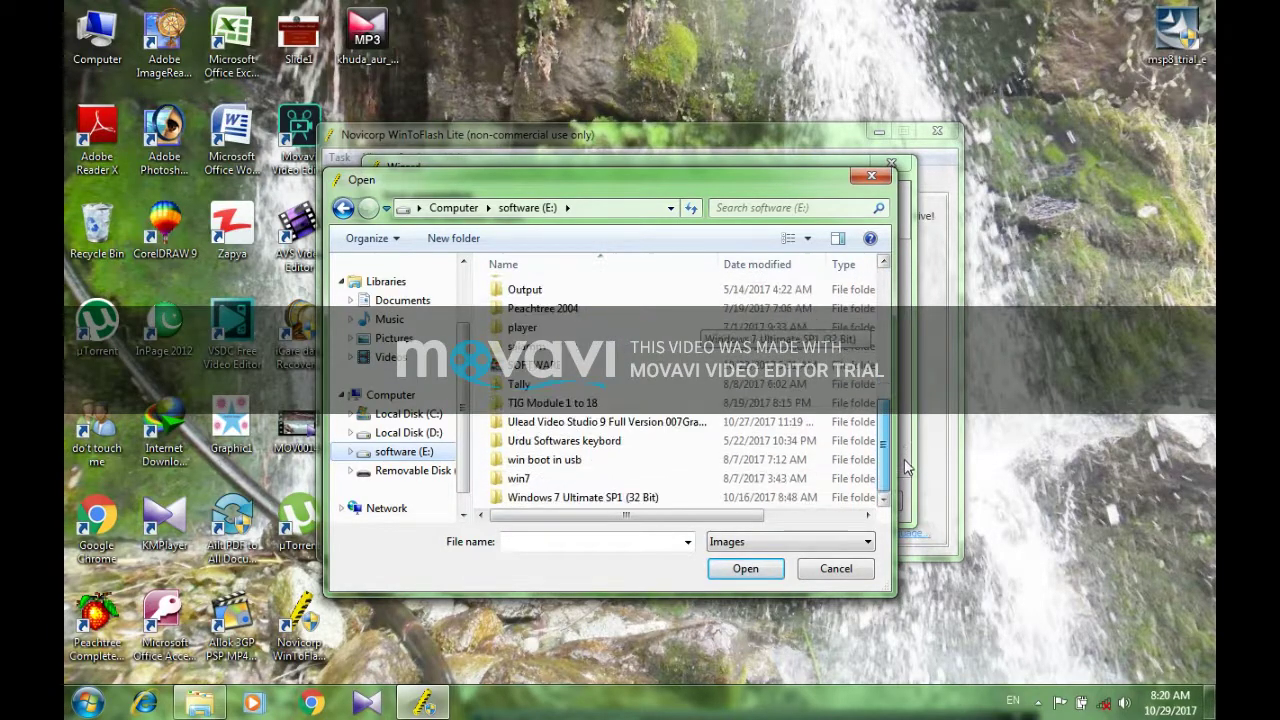
{"action": "left_click", "coordinate": [525, 479]}
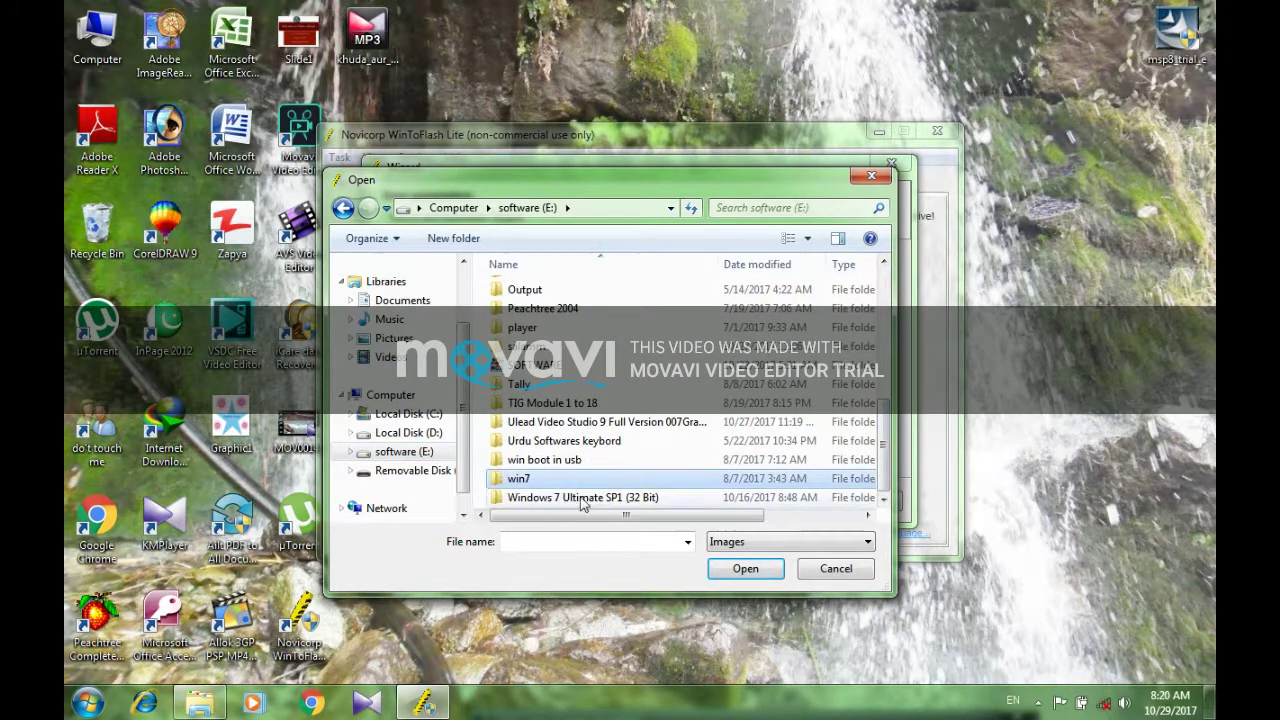
{"action": "left_click", "coordinate": [745, 570]}
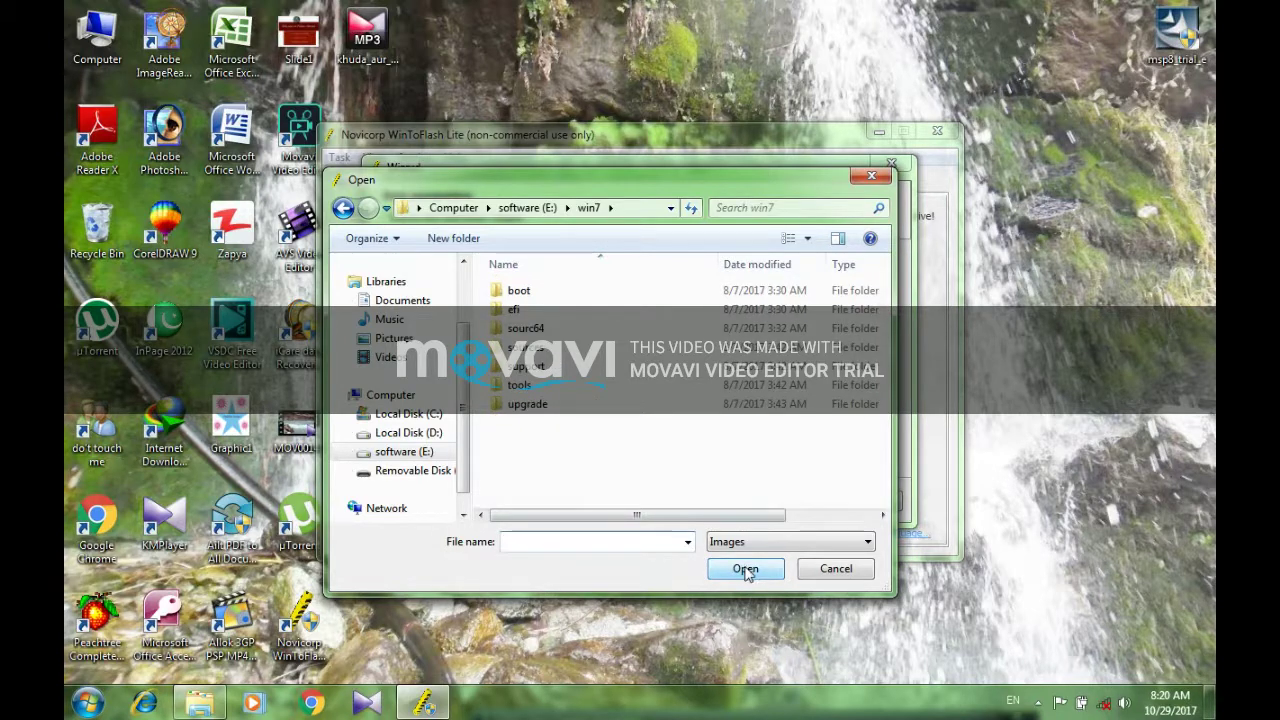
{"action": "left_click", "coordinate": [830, 568]}
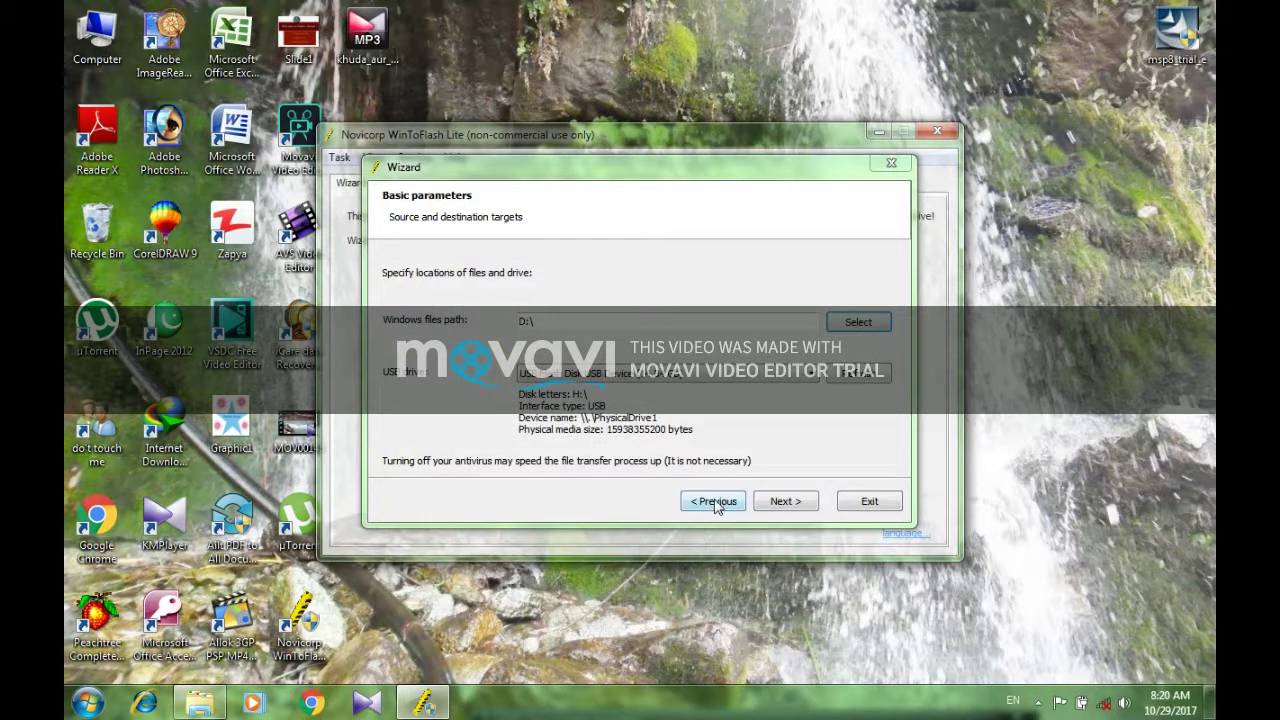
Return to the source selection page and choose the inserted CD or extracted files folder as the source of files
{"action": "left_click", "coordinate": [720, 502]}
{"action": "left_click", "coordinate": [452, 343]}
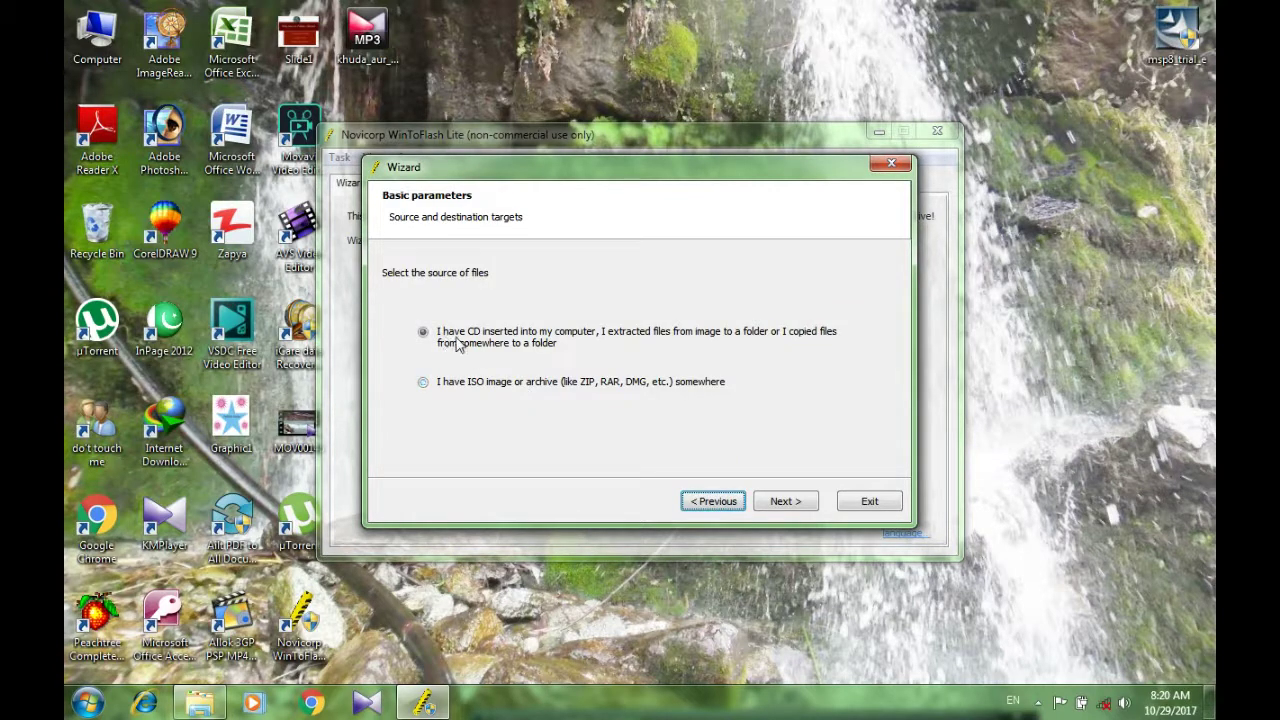
{"action": "left_click", "coordinate": [785, 505]}
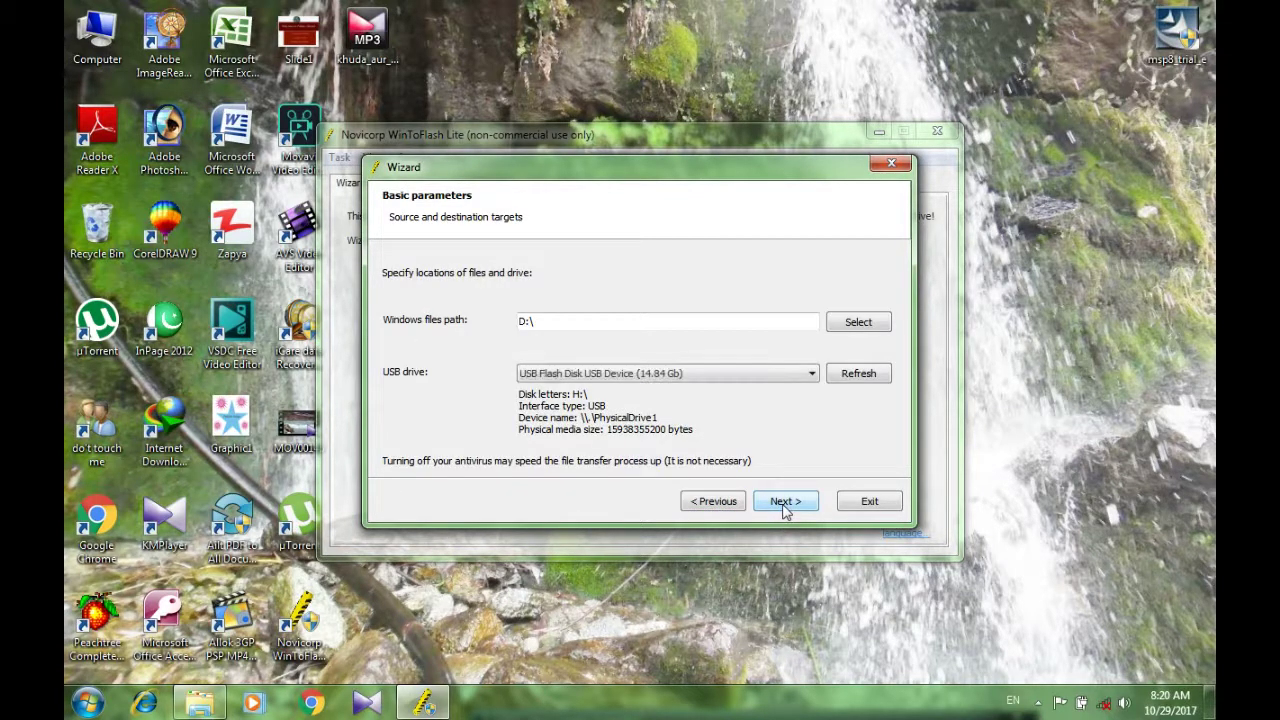
Select the win7 folder on software (E:) as the Windows files path
{"action": "left_click", "coordinate": [858, 322]}
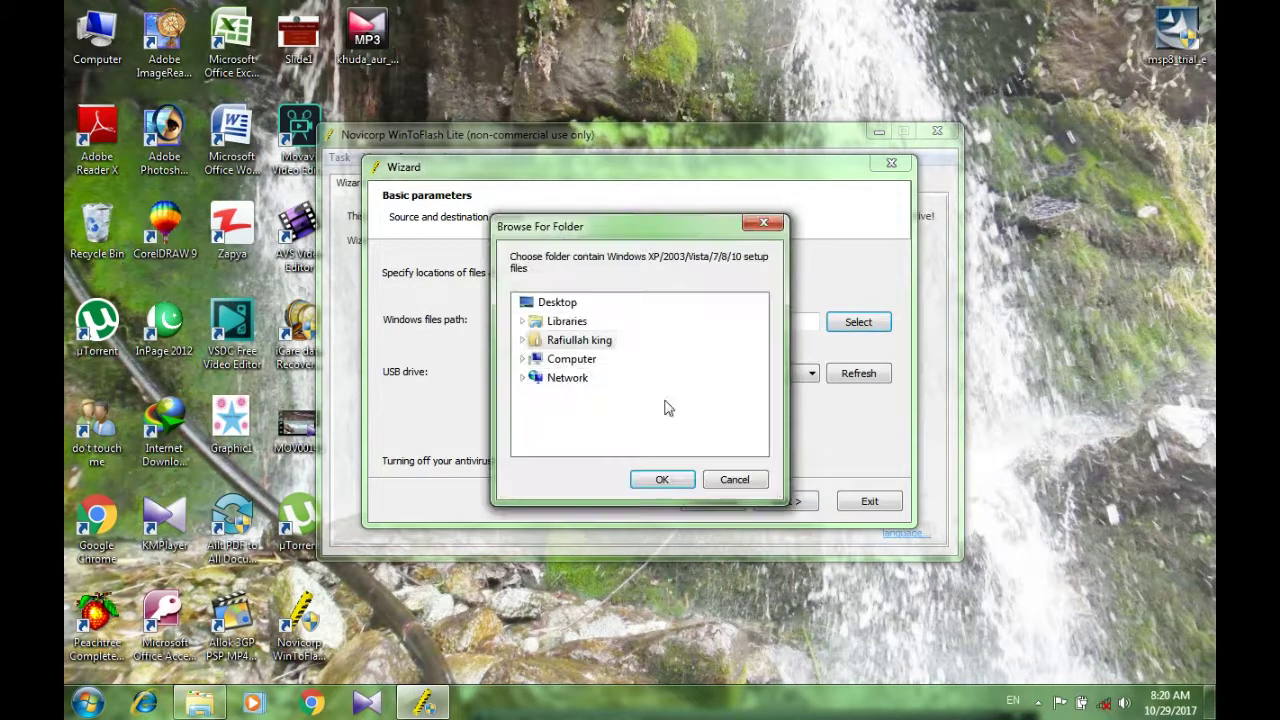
{"action": "left_click", "coordinate": [523, 358]}
{"action": "left_click", "coordinate": [531, 378]}
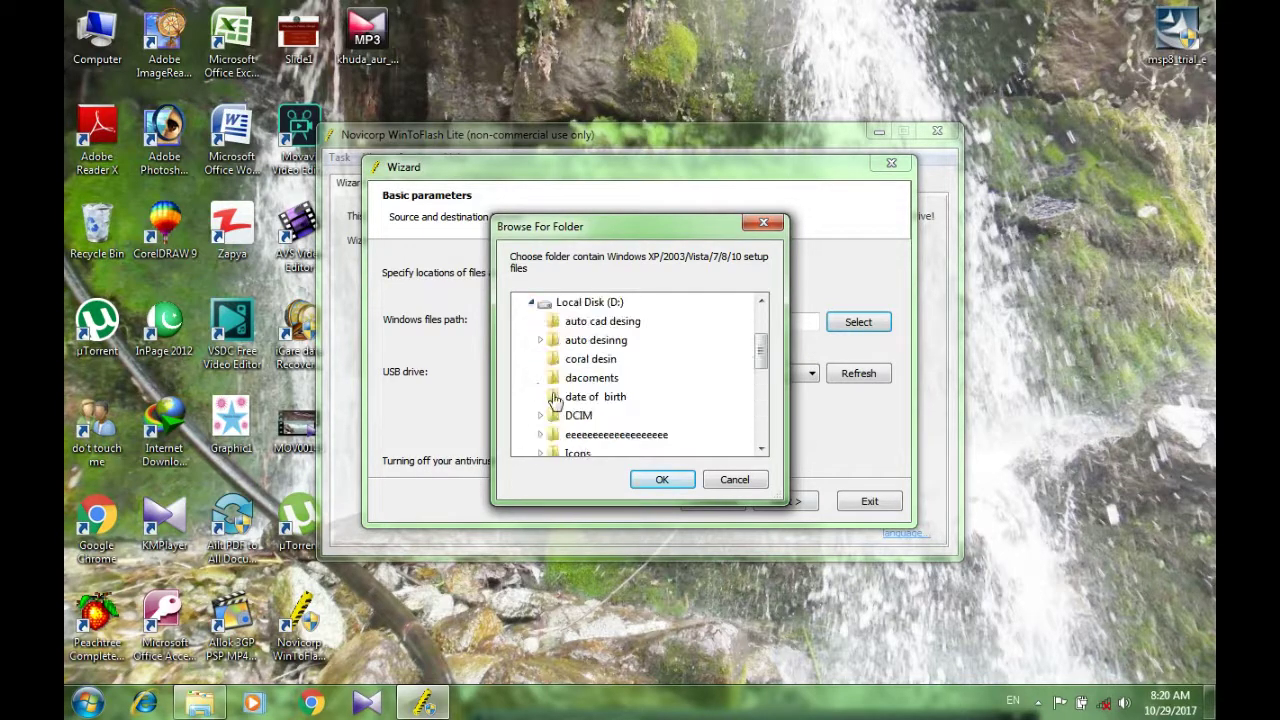
{"action": "left_click_drag", "start_coordinate": [765, 365], "coordinate": [778, 422]}
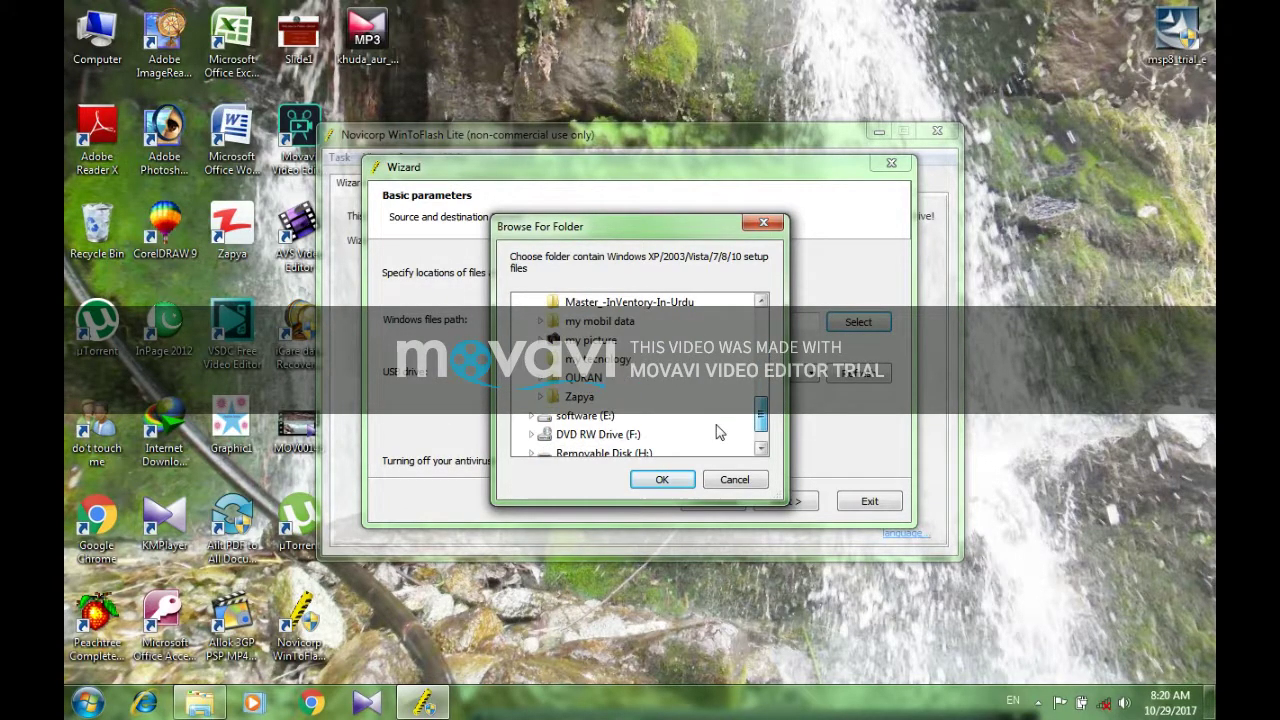
{"action": "left_click", "coordinate": [545, 422]}
{"action": "left_click_drag", "start_coordinate": [762, 372], "coordinate": [763, 413]}
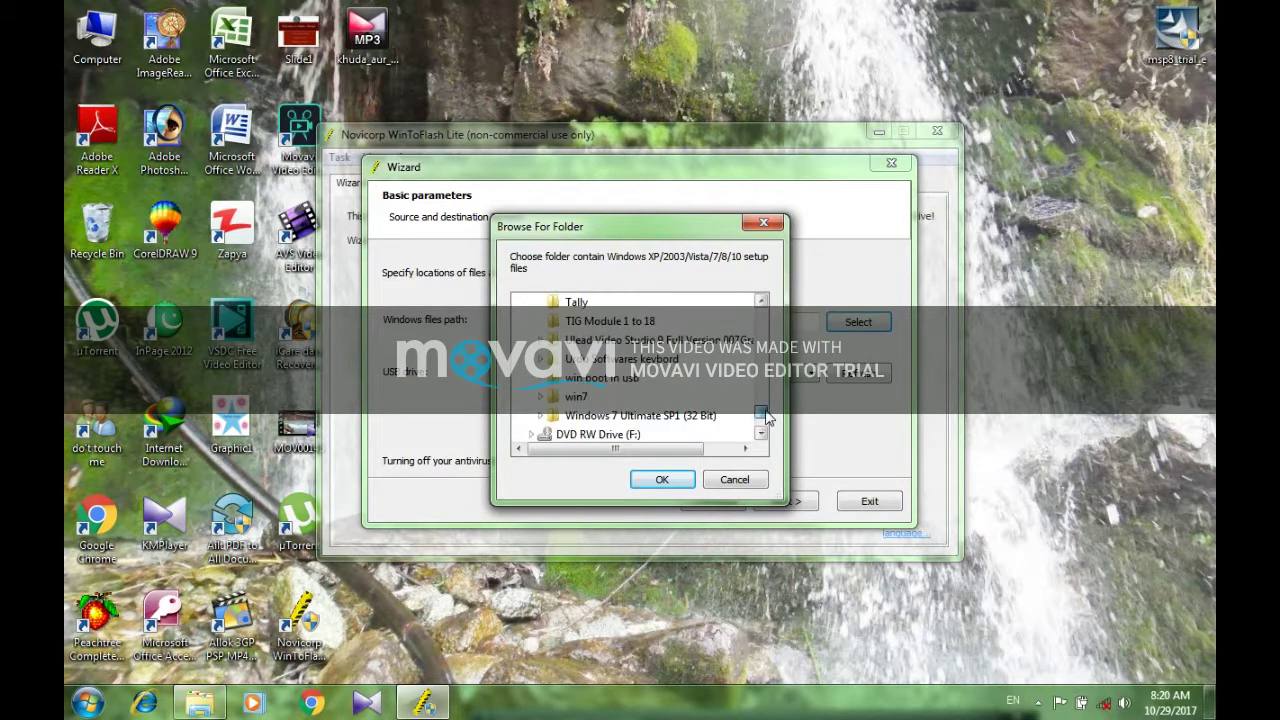
{"action": "left_click", "coordinate": [594, 400]}
{"action": "left_click", "coordinate": [662, 480]}
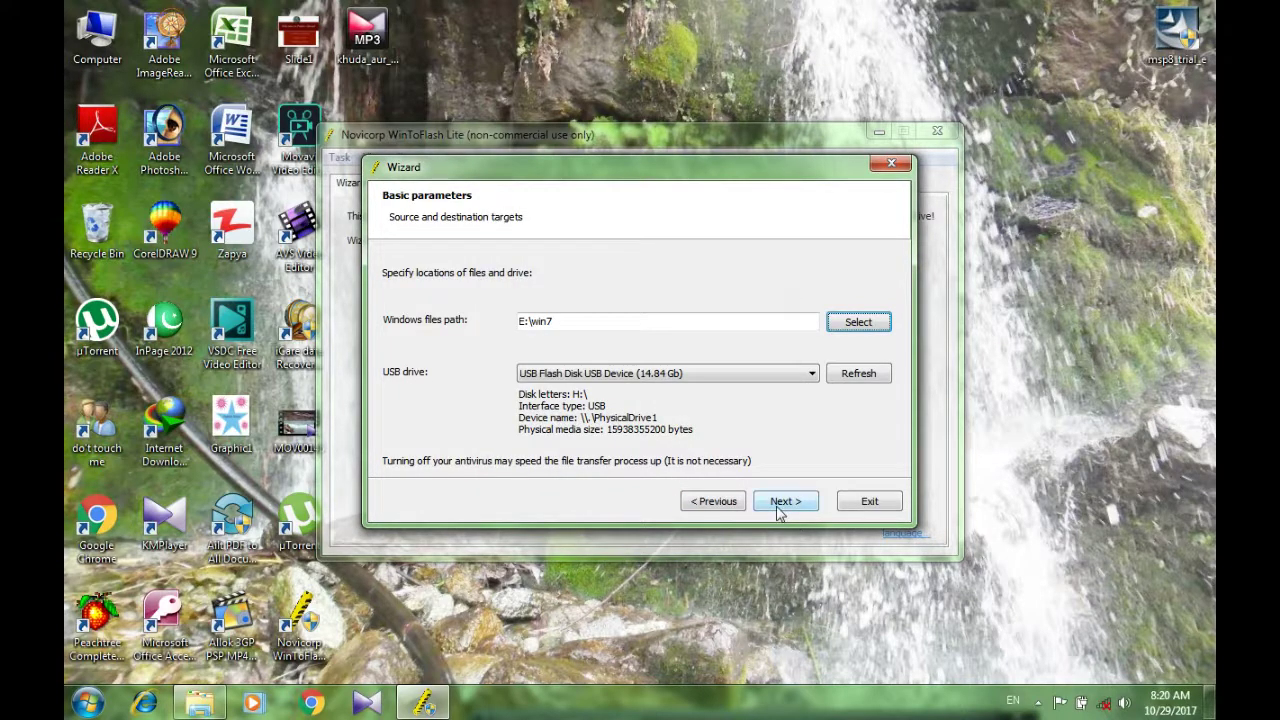
Start creating the bootable USB with the chosen parameters and accept the Windows license agreement
{"action": "left_click", "coordinate": [782, 504]}
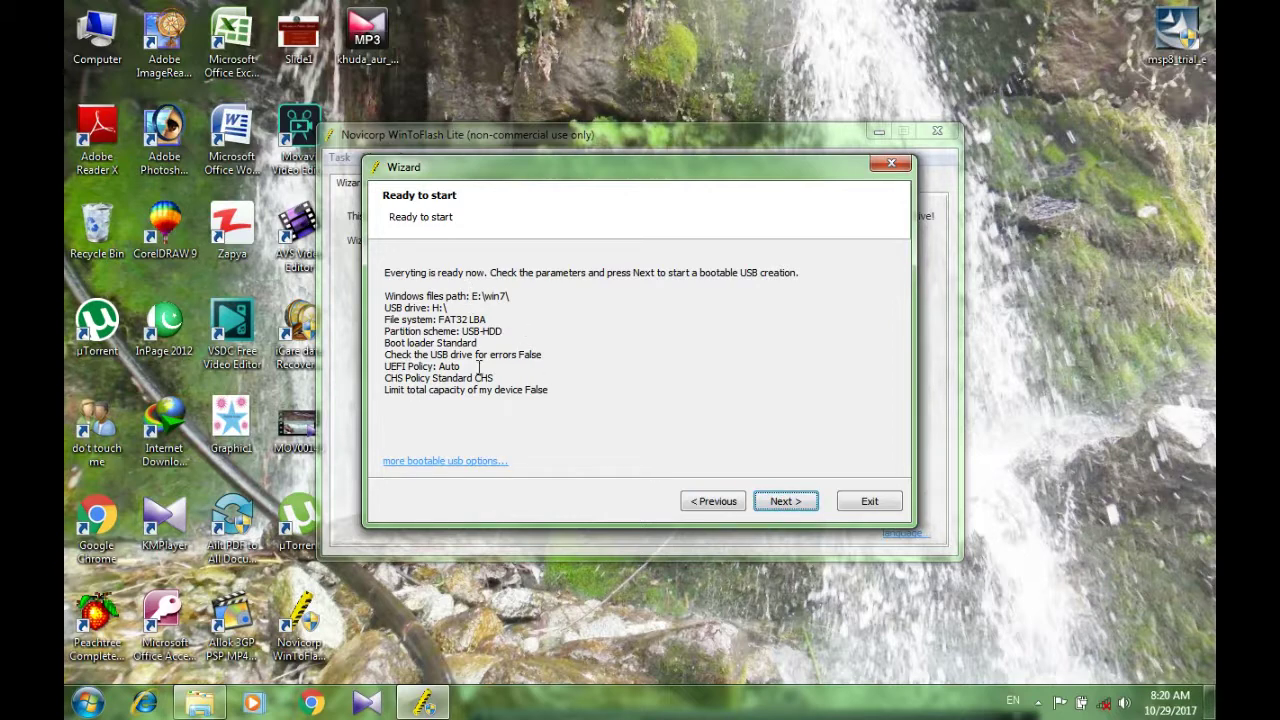
{"action": "left_click", "coordinate": [784, 508]}
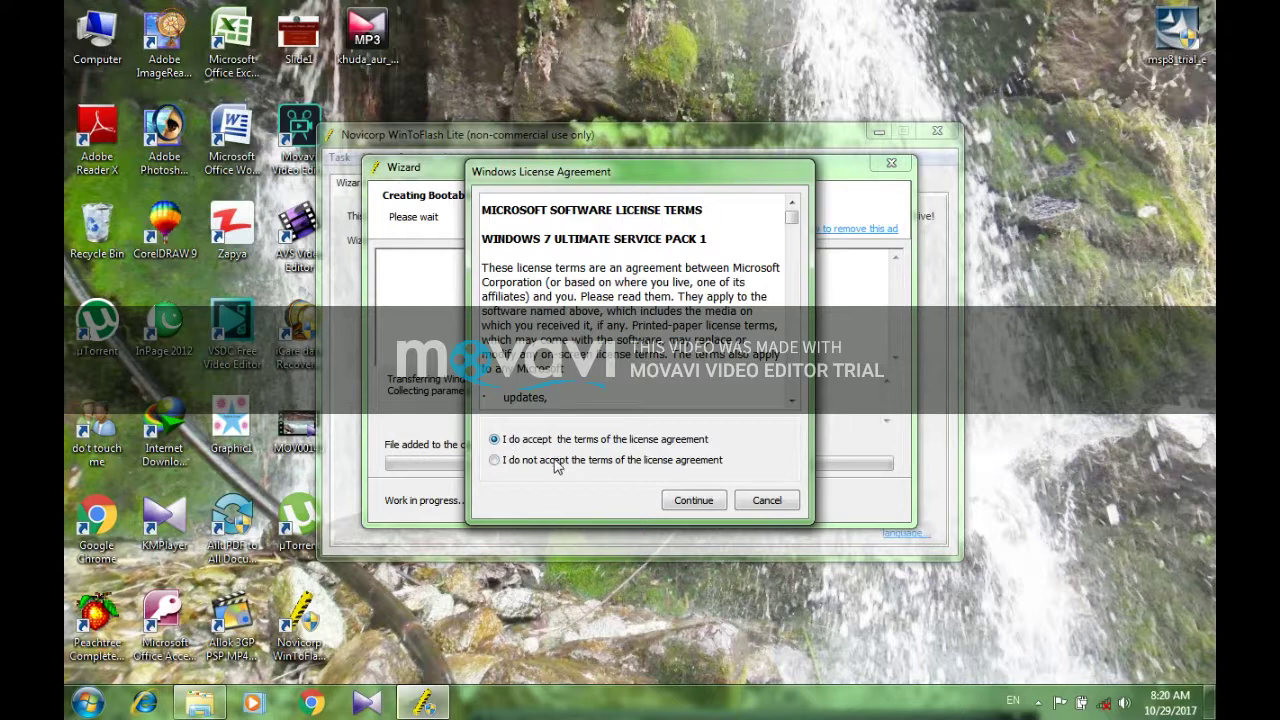
{"action": "left_click", "coordinate": [693, 502]}
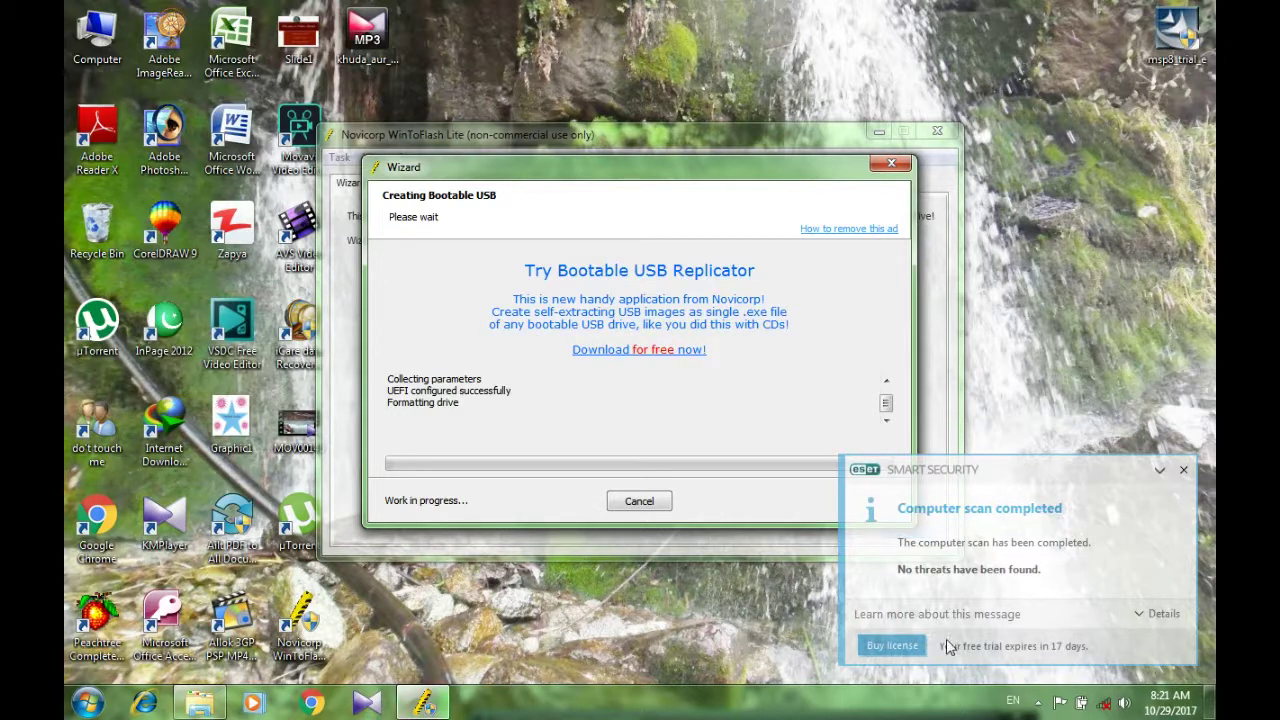
{"action": "left_click", "coordinate": [1040, 703]}
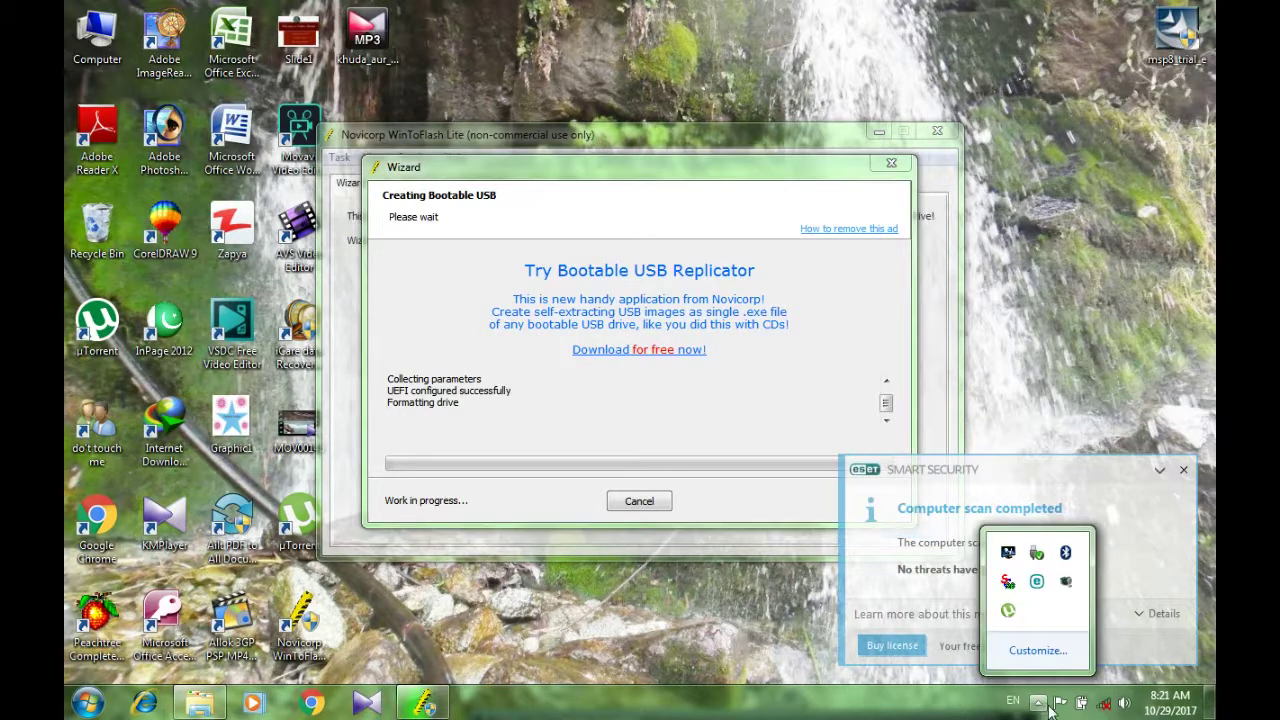
{"action": "right_click", "coordinate": [1066, 582]}
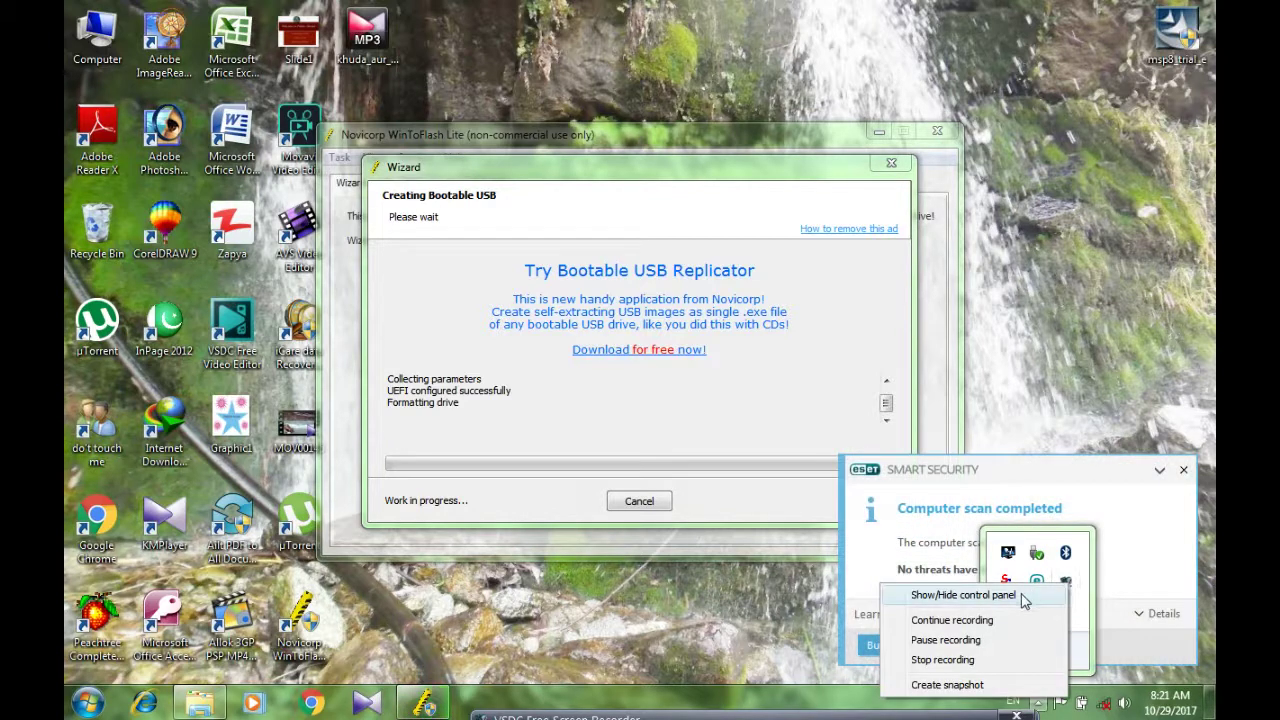
{"action": "left_click", "coordinate": [980, 645]}
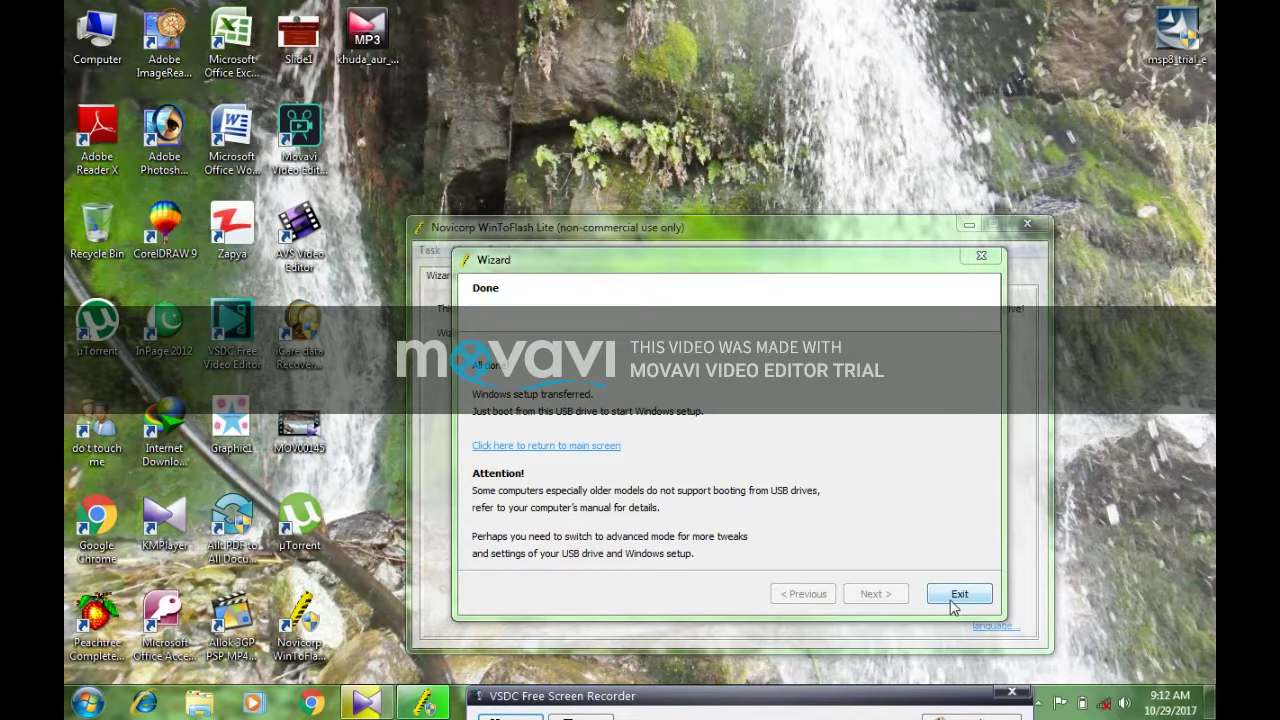
Exit the completed wizard and close WinToFlash, postponing the Free License offer
{"action": "left_click", "coordinate": [953, 596]}
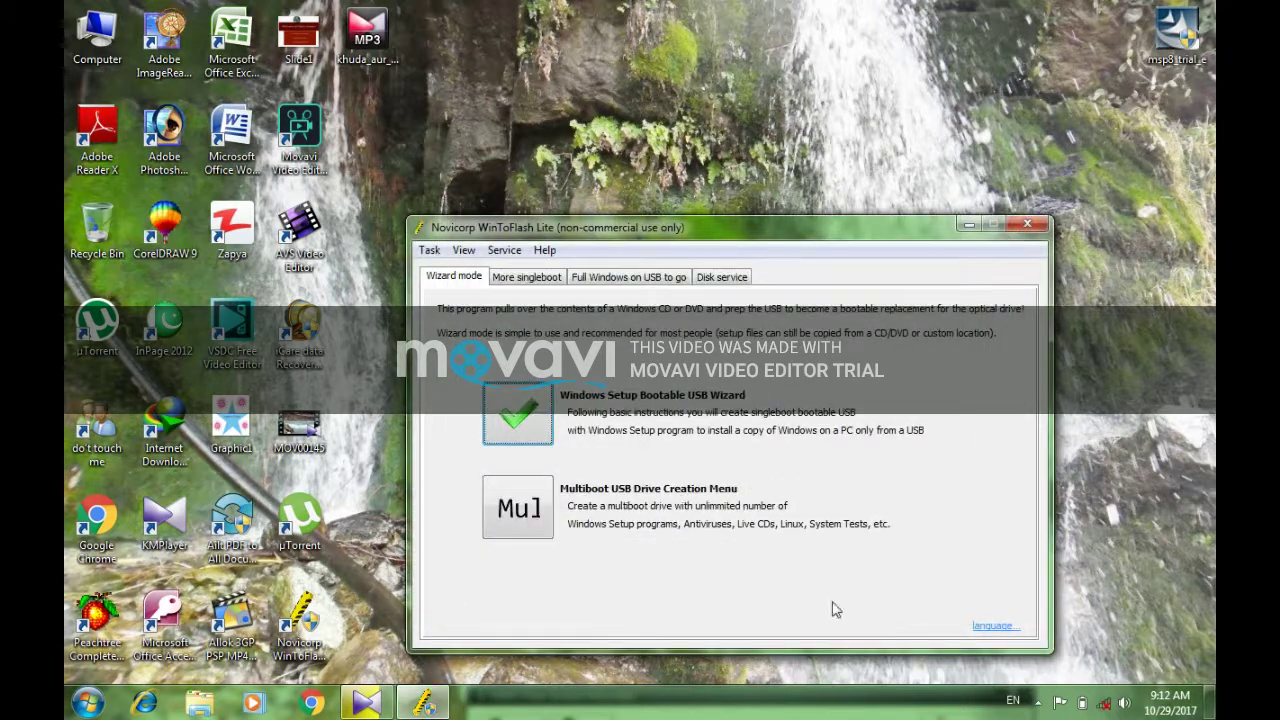
{"action": "left_click", "coordinate": [1022, 226]}
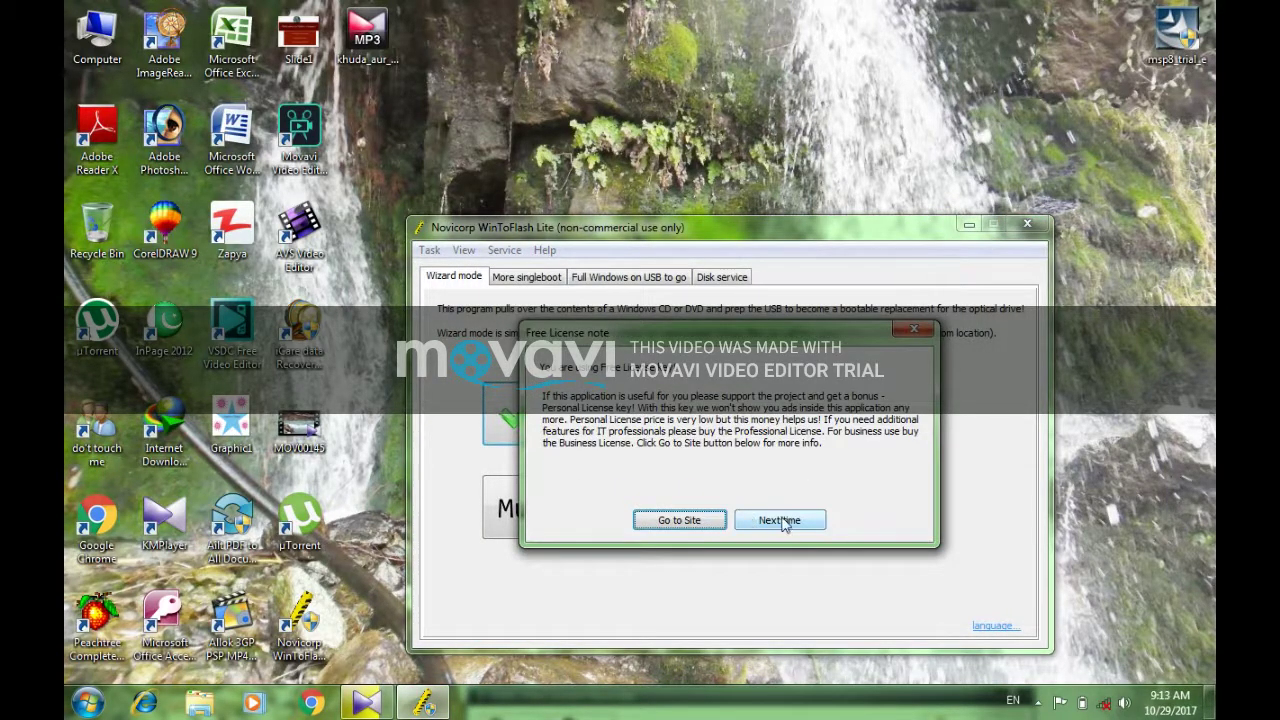
{"action": "left_click", "coordinate": [779, 520]}
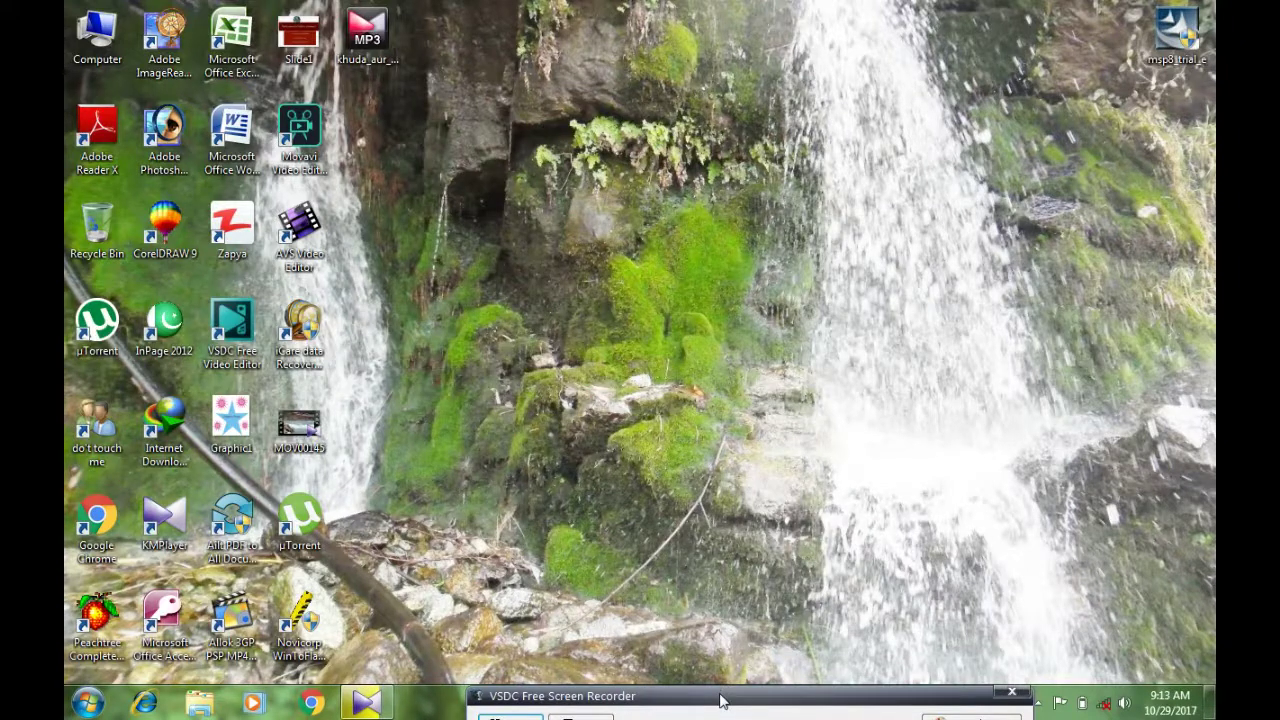
View the computer's shutdown and restart options, and dismiss them without choosing one
{"action": "left_click", "coordinate": [86, 702]}
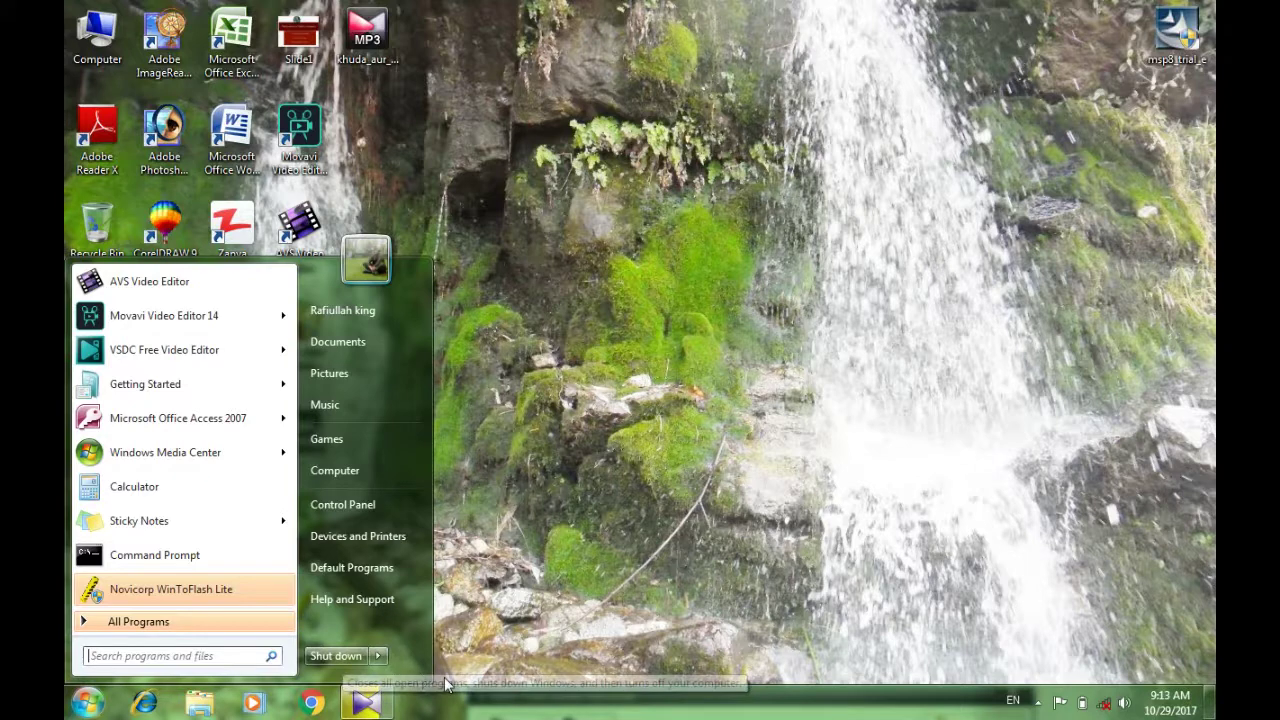
{"action": "left_click", "coordinate": [379, 657]}
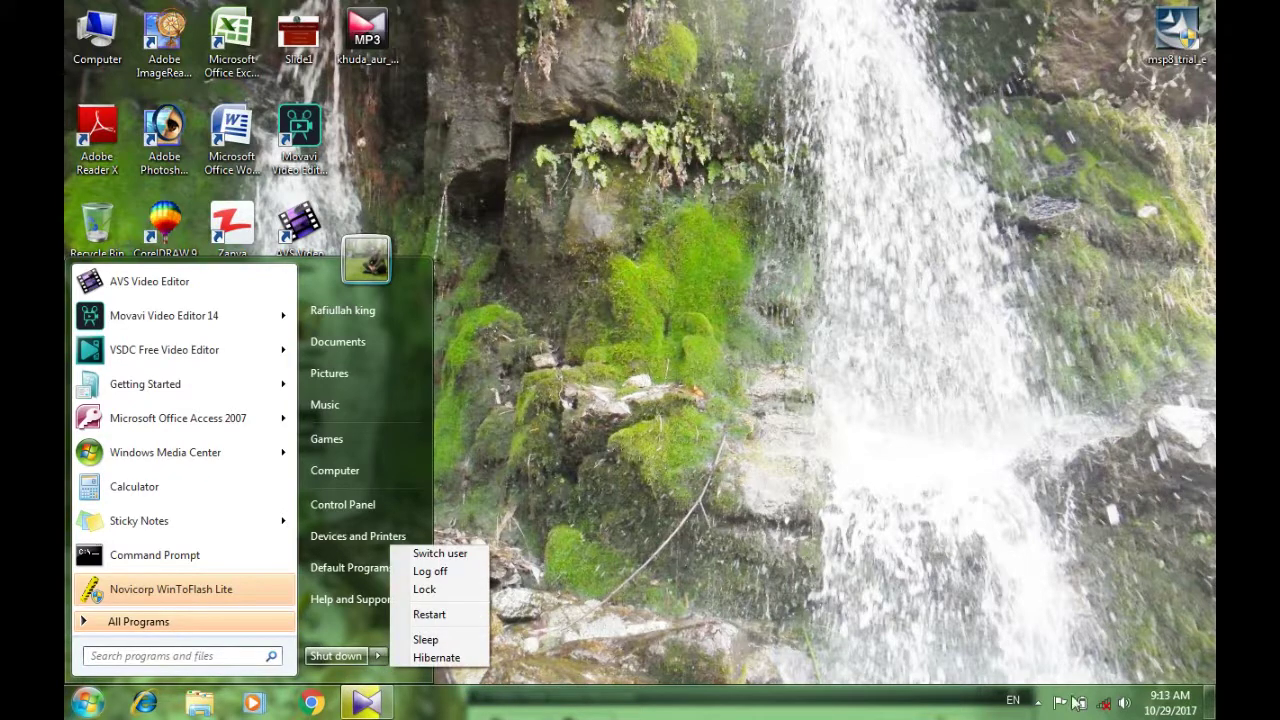
{"action": "left_click", "coordinate": [1040, 710]}
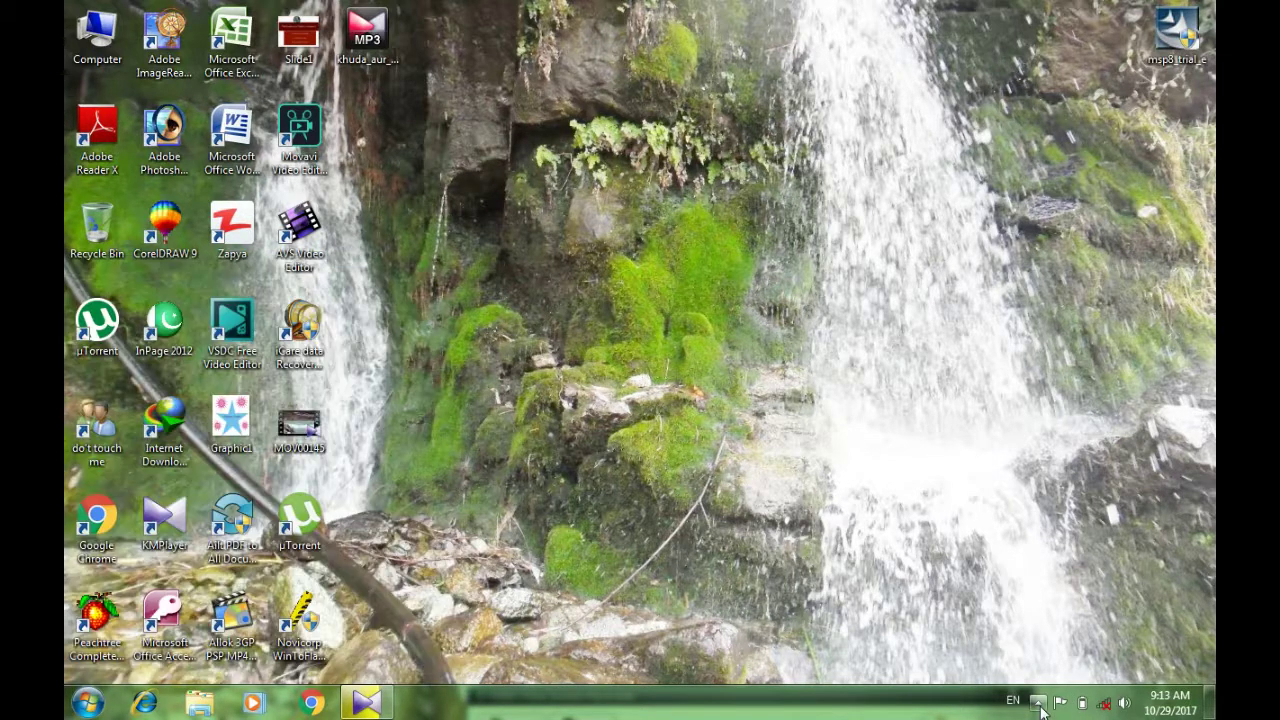
{"action": "left_click", "coordinate": [1037, 705]}
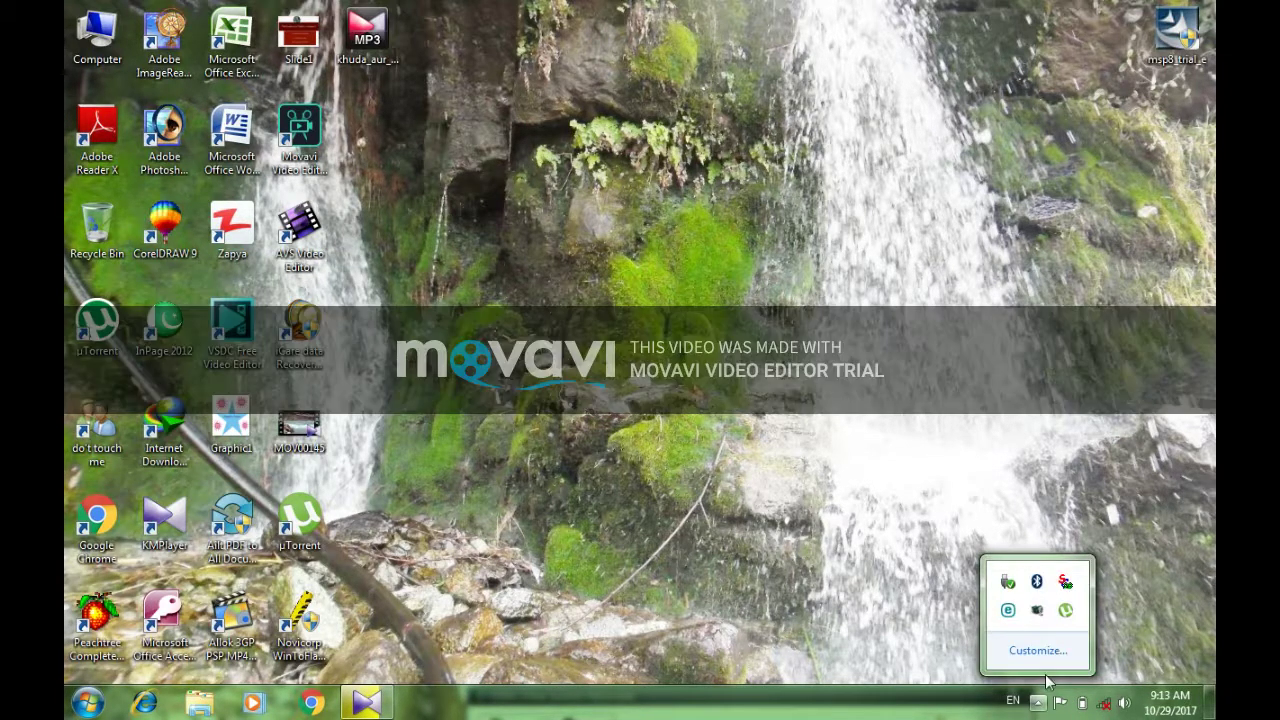
{"action": "right_click", "coordinate": [1040, 610]}
{"action": "left_click_drag", "start_coordinate": [686, 697], "coordinate": [672, 567]}
{"action": "left_click", "coordinate": [566, 594]}
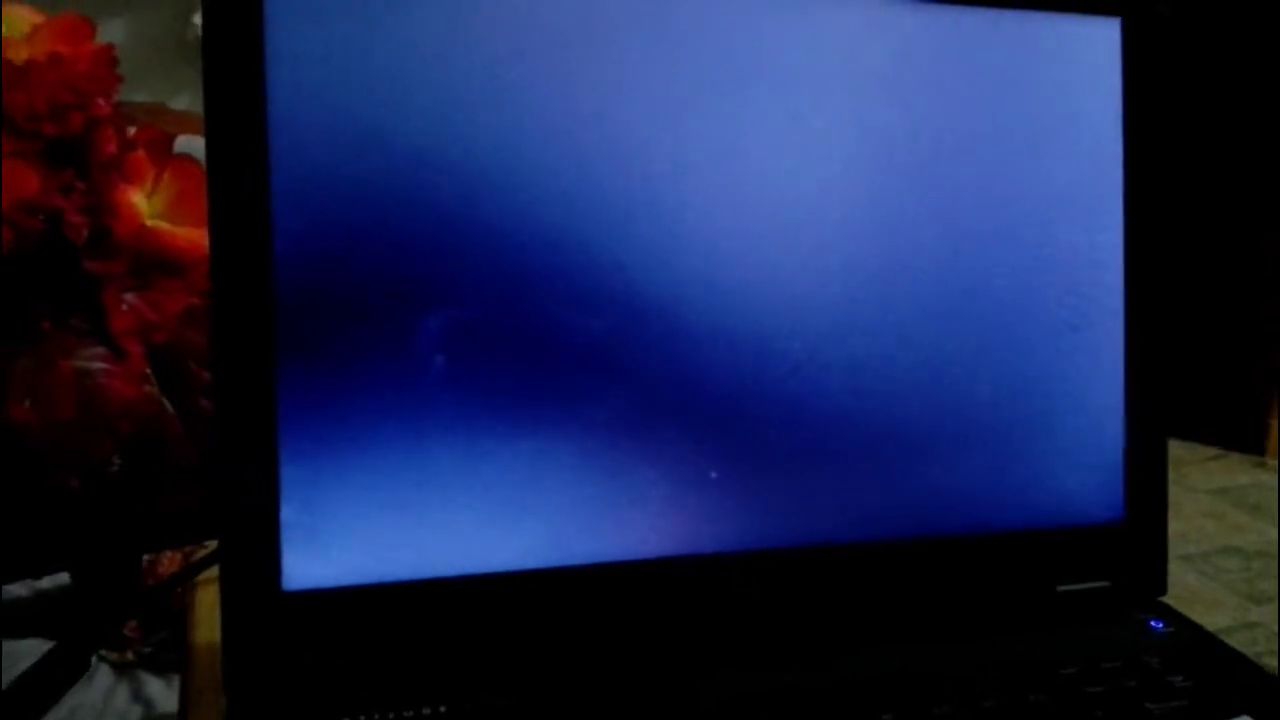
Choose USB Storage Device under Legacy Boot in the computer's boot menu and boot from it
{"action": "key", "text": "Down"}
{"action": "key", "text": "Down"}
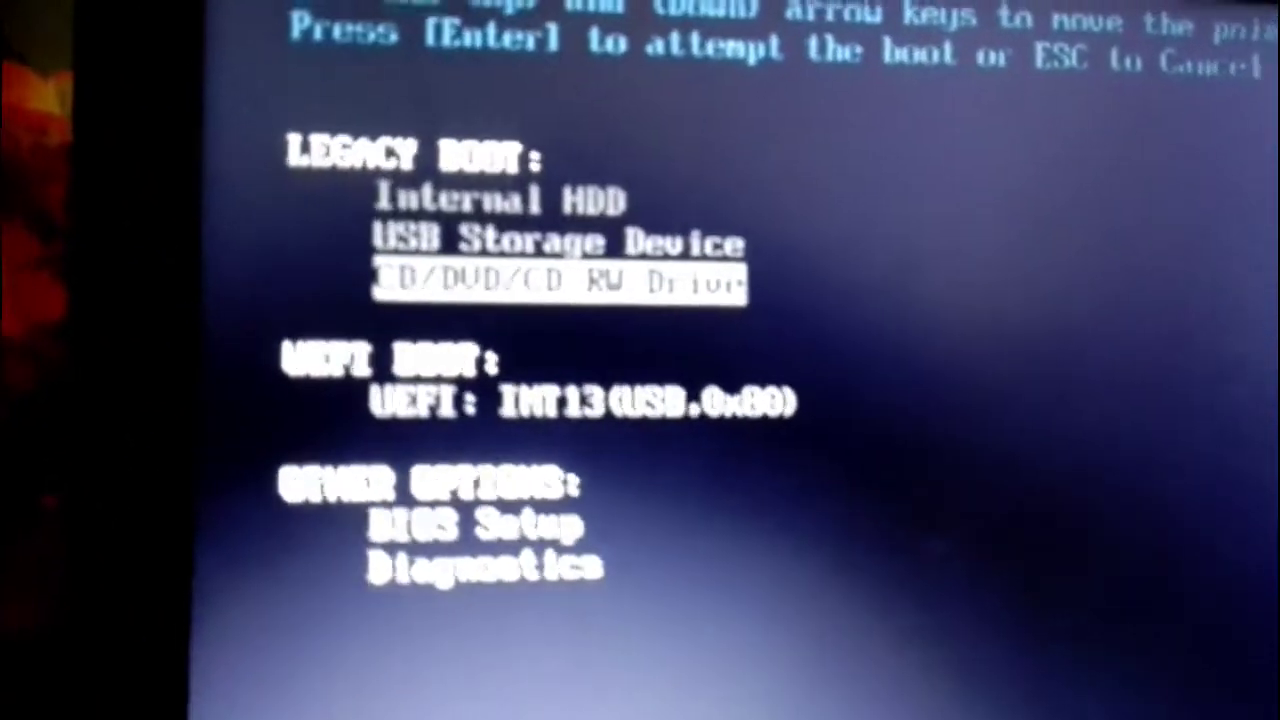
{"action": "key", "text": "Up"}
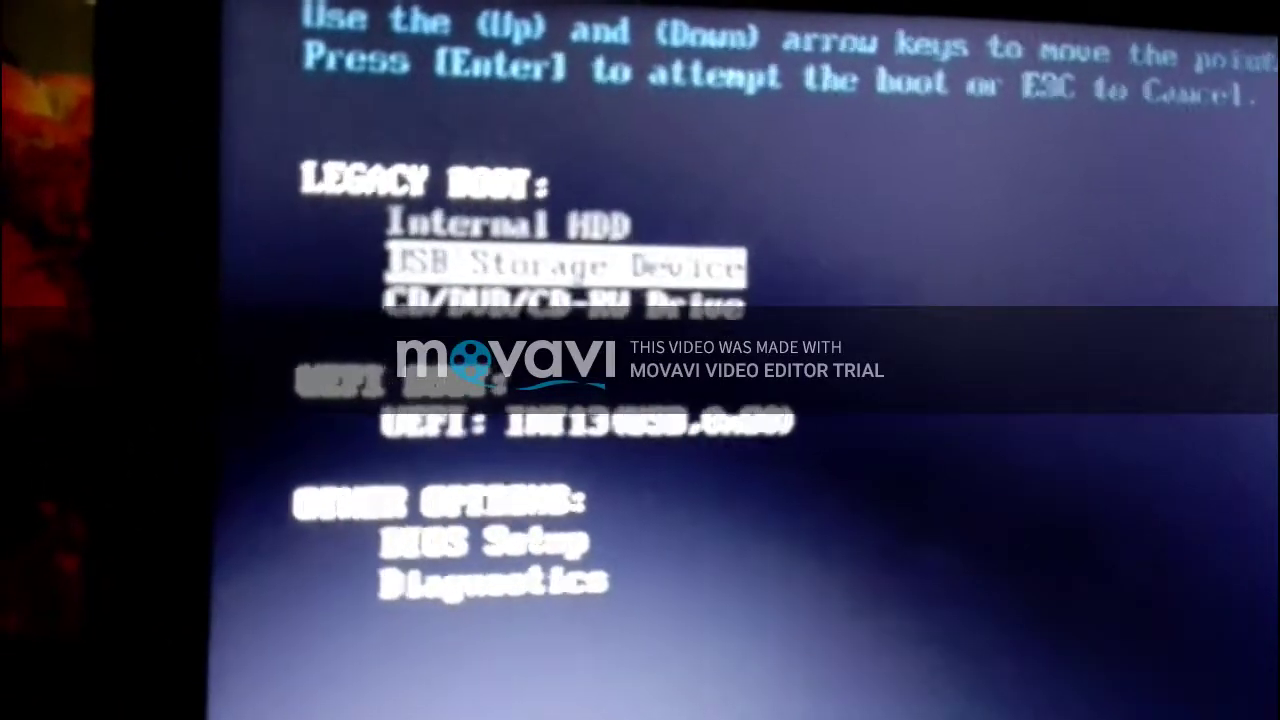
{"action": "key", "text": "Return"}
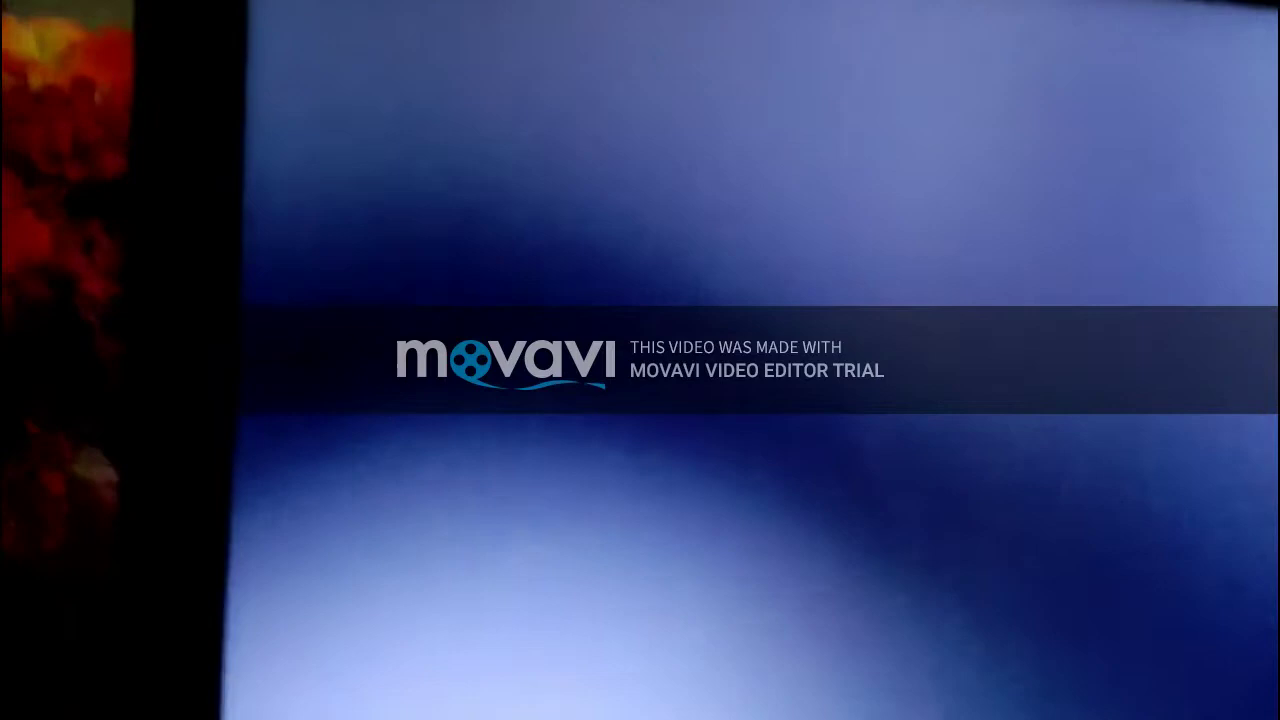